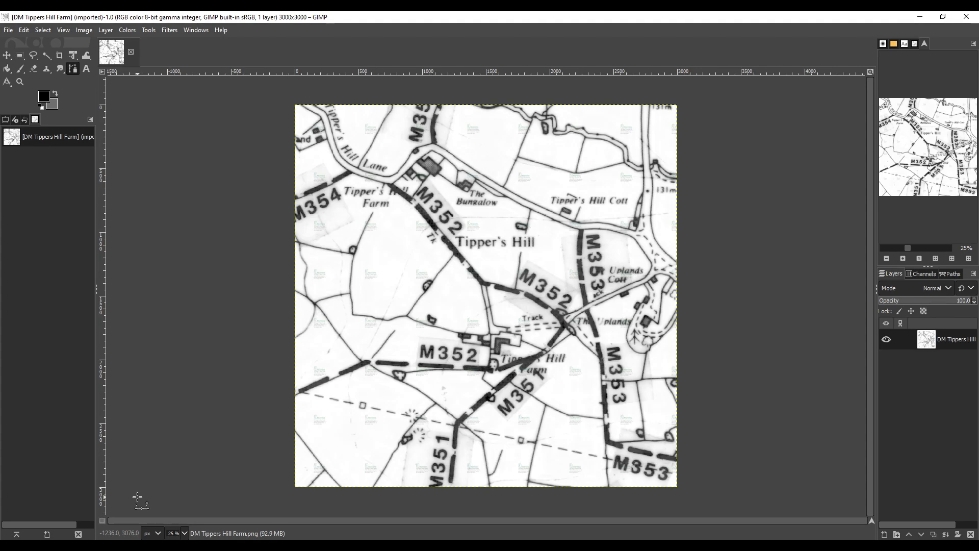
{"action": "key", "text": "ctrl+2"}
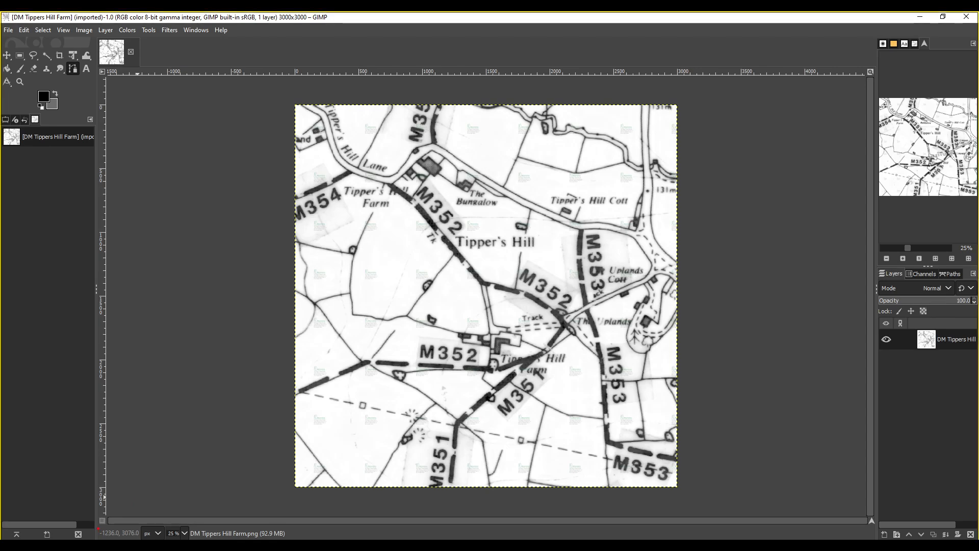
{"action": "left_click_drag", "start_coordinate": [97, 523], "coordinate": [145, 540]}
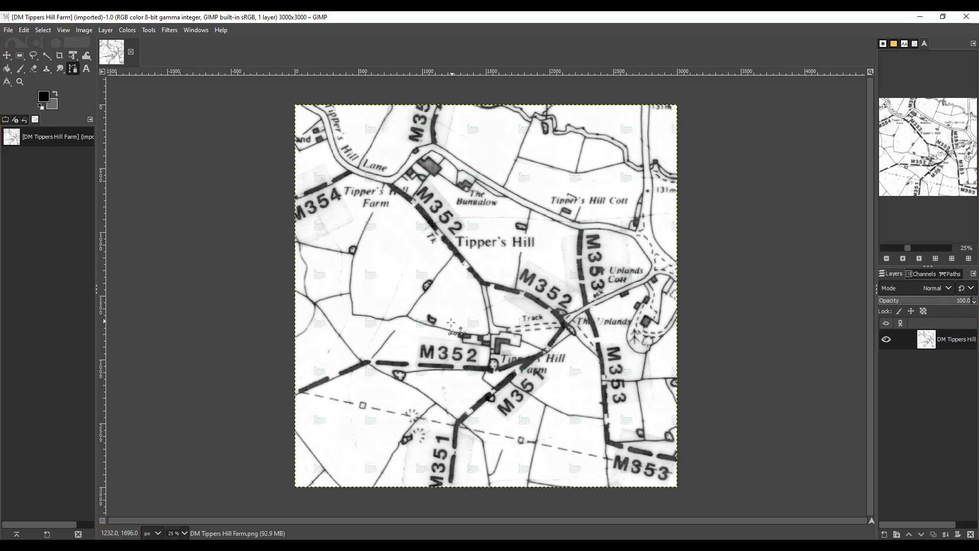
{"action": "left_click", "coordinate": [185, 533]}
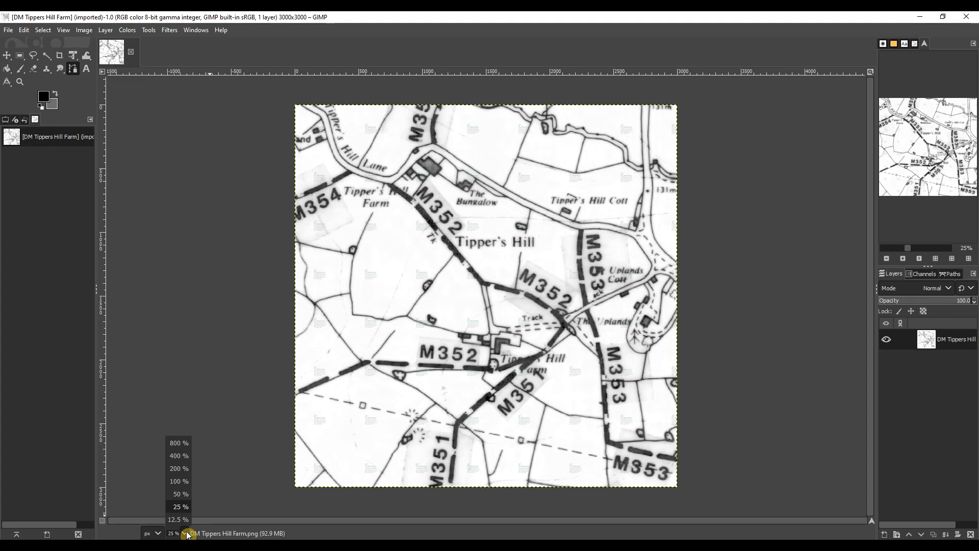
{"action": "left_click", "coordinate": [187, 533]}
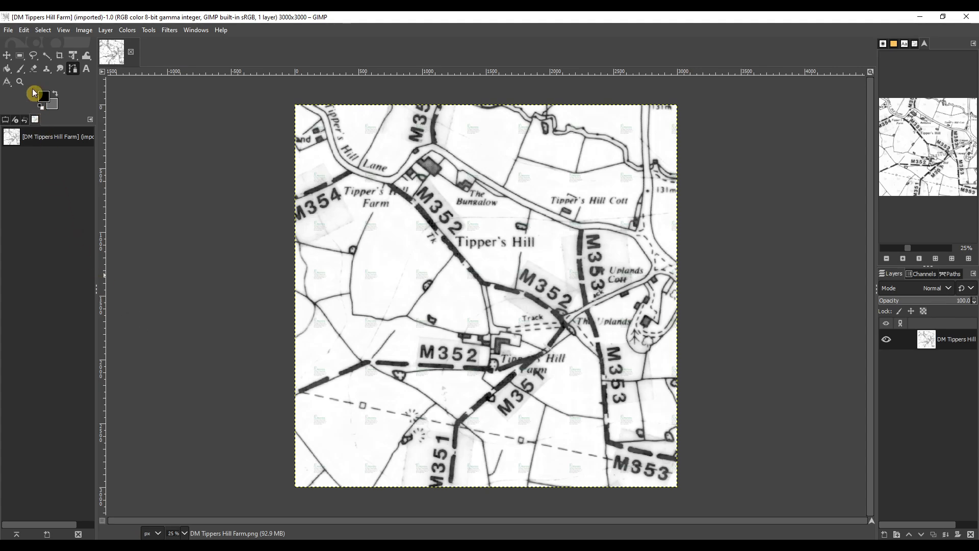
{"action": "left_click", "coordinate": [20, 55]}
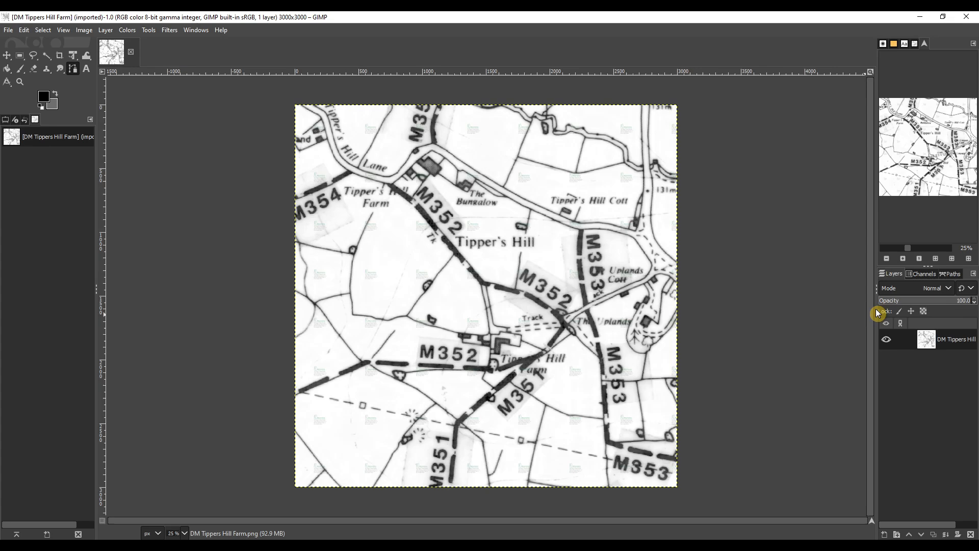
{"action": "mouse_move", "coordinate": [877, 306]}
{"action": "left_mouse_down"}
{"action": "mouse_move", "coordinate": [916, 377]}
{"action": "mouse_move", "coordinate": [971, 419]}
{"action": "left_mouse_up"}
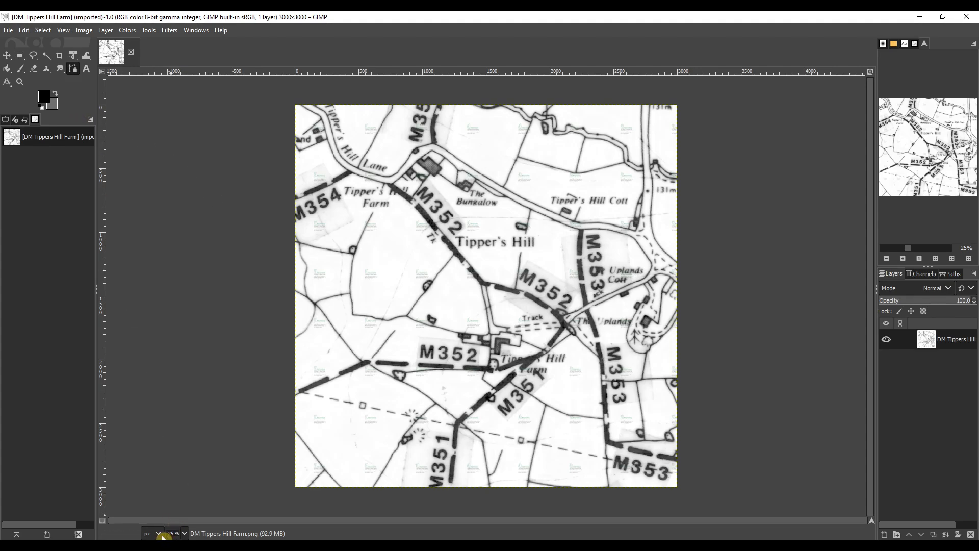
At 100% zoom, start a path at the western end of the M352 dashed line and place anchors up to its bend.
{"action": "left_click", "coordinate": [185, 533]}
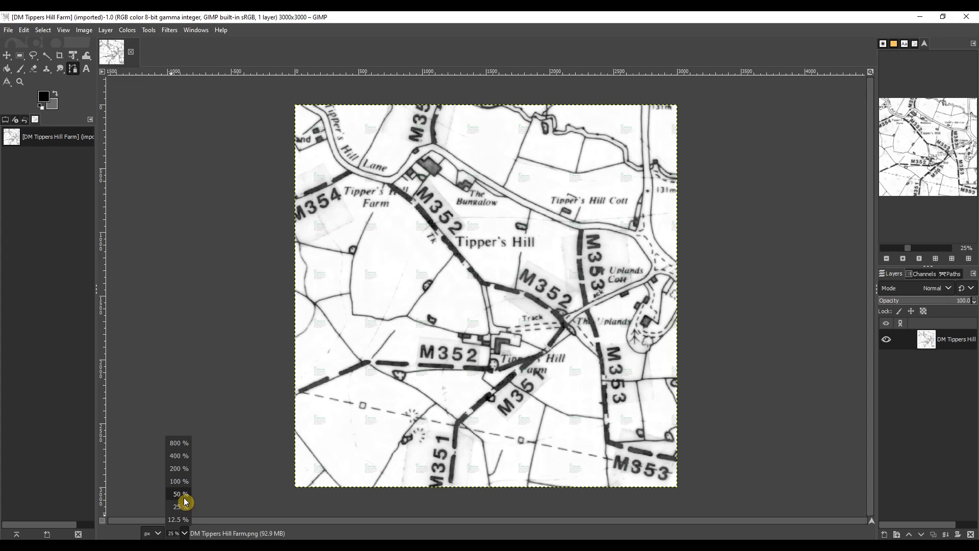
{"action": "left_click", "coordinate": [179, 482]}
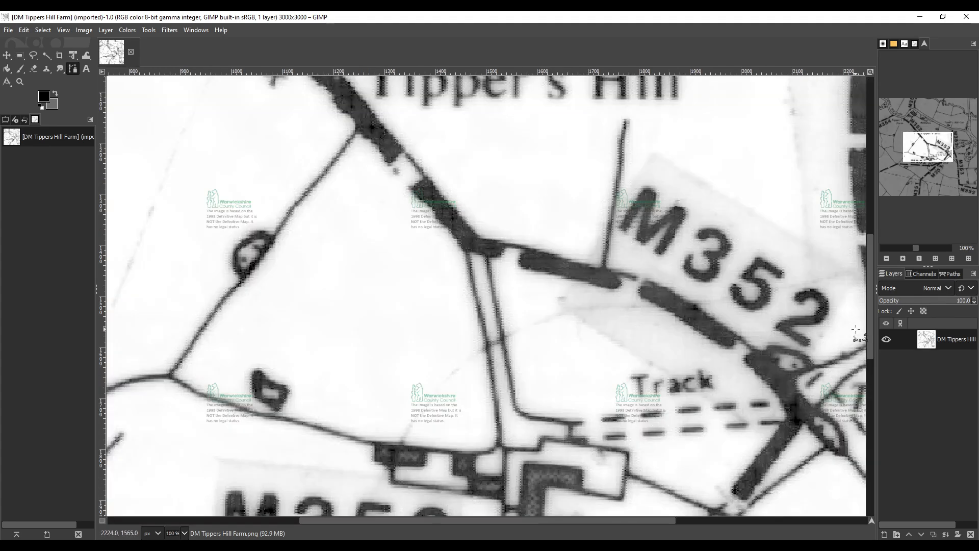
{"action": "left_click_drag", "start_coordinate": [871, 332], "coordinate": [865, 437]}
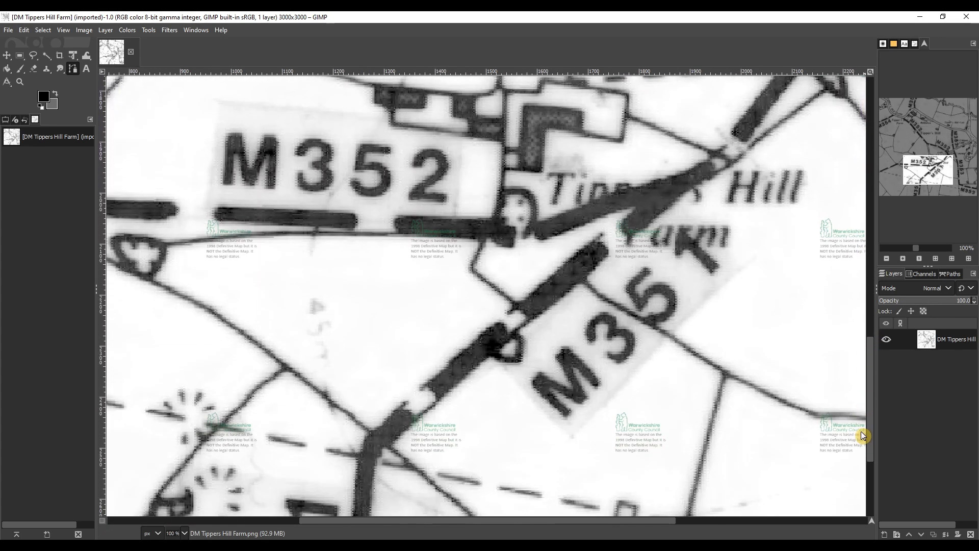
{"action": "left_click_drag", "start_coordinate": [525, 524], "coordinate": [308, 524]}
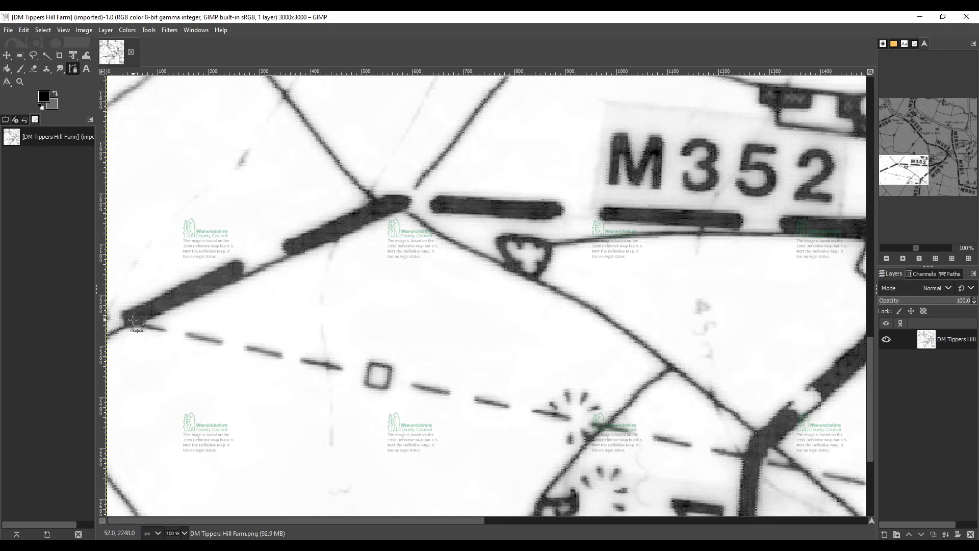
{"action": "left_click", "coordinate": [131, 318]}
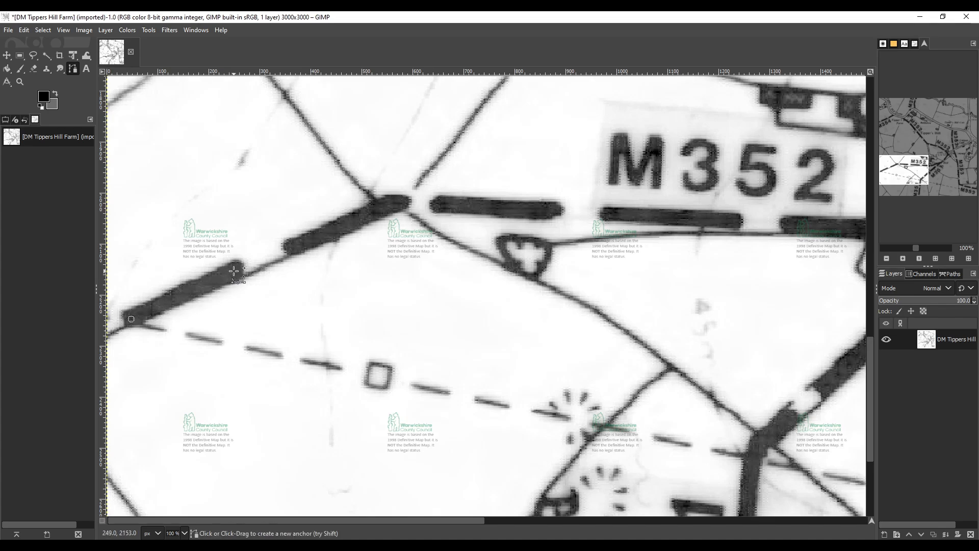
{"action": "left_click", "coordinate": [233, 271]}
{"action": "left_click", "coordinate": [292, 246]}
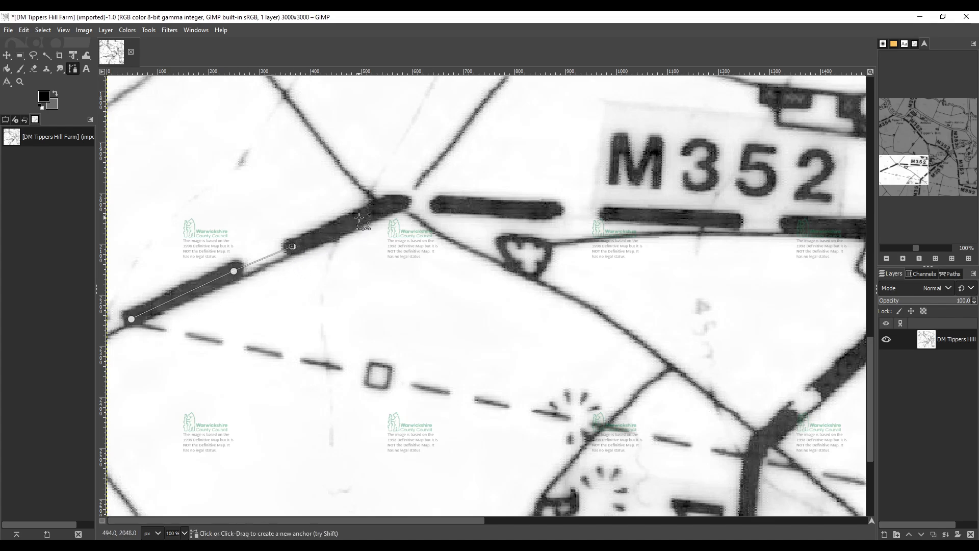
{"action": "left_click", "coordinate": [362, 215]}
{"action": "left_click", "coordinate": [386, 206]}
{"action": "left_click", "coordinate": [401, 204]}
Continue the path eastwards from the bend with anchors at the dash ends below the western M352 label.
{"action": "left_click", "coordinate": [441, 204]}
{"action": "left_click", "coordinate": [545, 208]}
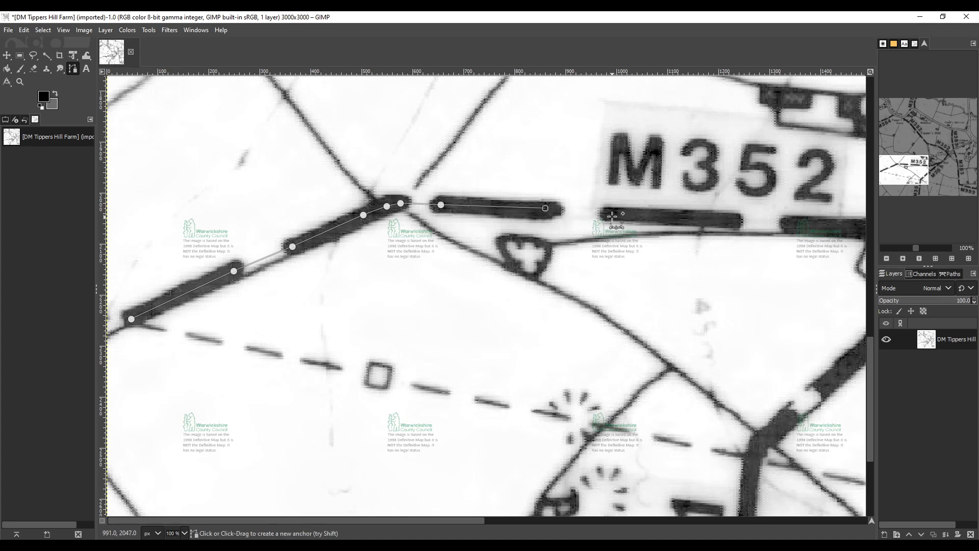
{"action": "left_click", "coordinate": [611, 214]}
{"action": "left_click", "coordinate": [730, 220]}
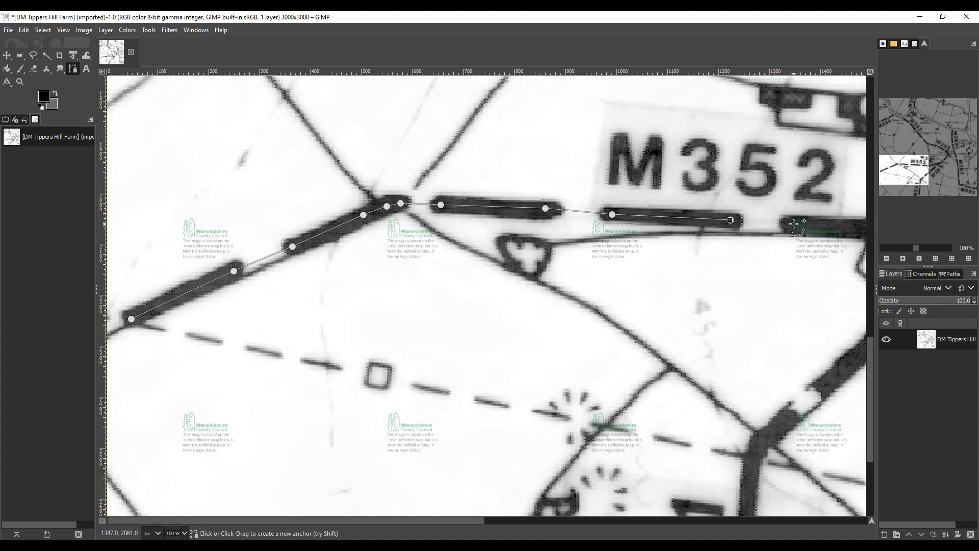
{"action": "left_click", "coordinate": [793, 224]}
Extend the path past the farm buildings and along the thick line towards the M351 junction.
{"action": "left_click_drag", "start_coordinate": [463, 517], "coordinate": [656, 526]}
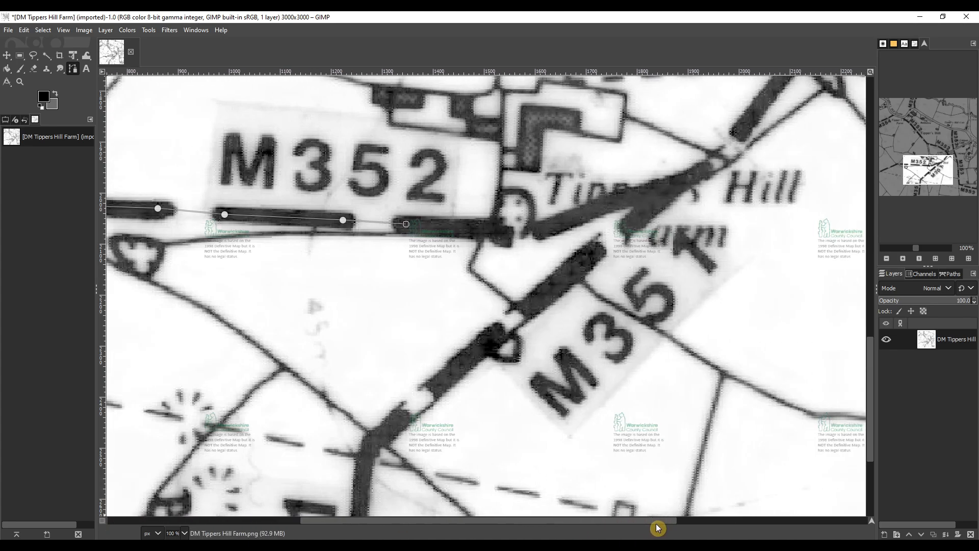
{"action": "left_click", "coordinate": [496, 228]}
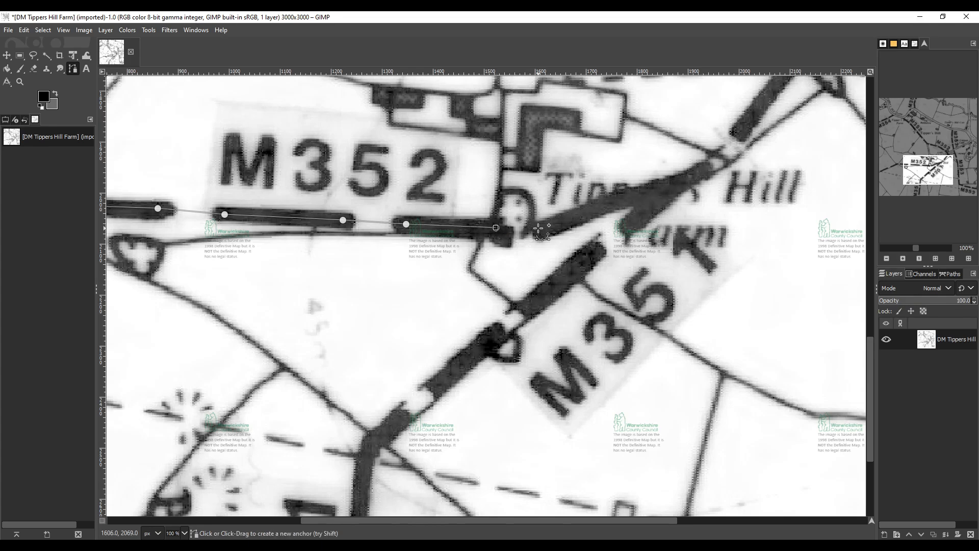
{"action": "left_click", "coordinate": [541, 228]}
{"action": "left_click", "coordinate": [627, 198]}
{"action": "left_click", "coordinate": [670, 186]}
{"action": "left_click", "coordinate": [703, 169]}
Continue the path north-east from the M351 junction and around the corner where the track meets The Uplands.
{"action": "left_click_drag", "start_coordinate": [634, 521], "coordinate": [775, 521]}
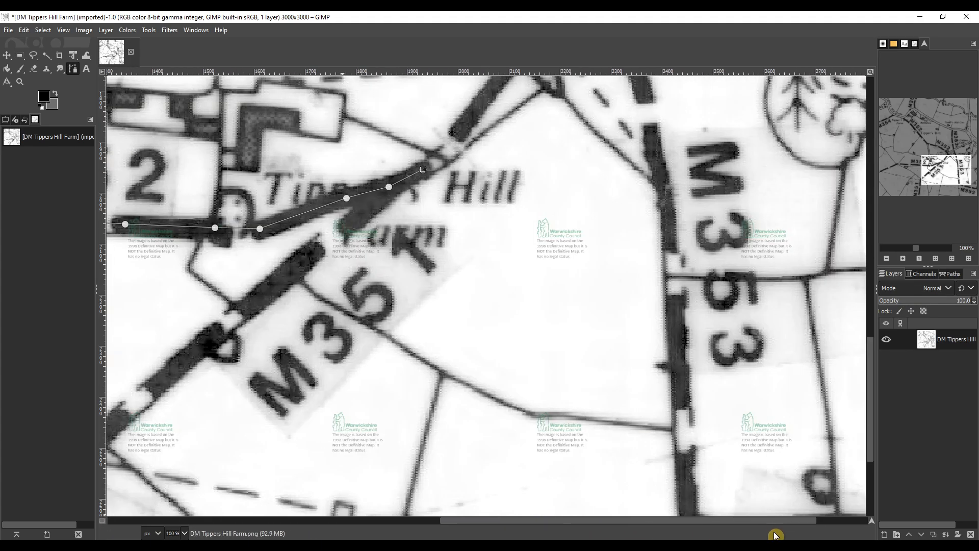
{"action": "left_click_drag", "start_coordinate": [870, 414], "coordinate": [871, 332]}
{"action": "left_click", "coordinate": [459, 417]}
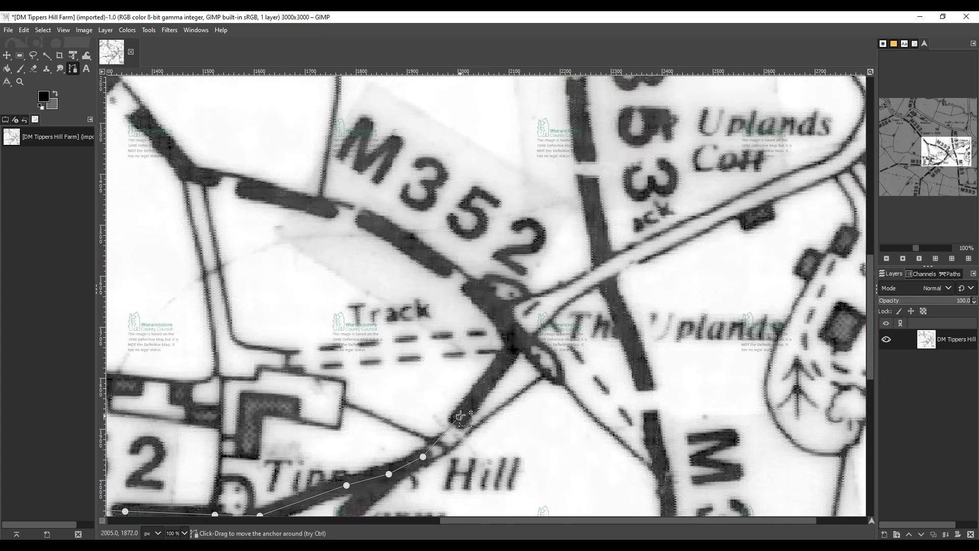
{"action": "left_click", "coordinate": [507, 357]}
{"action": "left_click", "coordinate": [512, 338]}
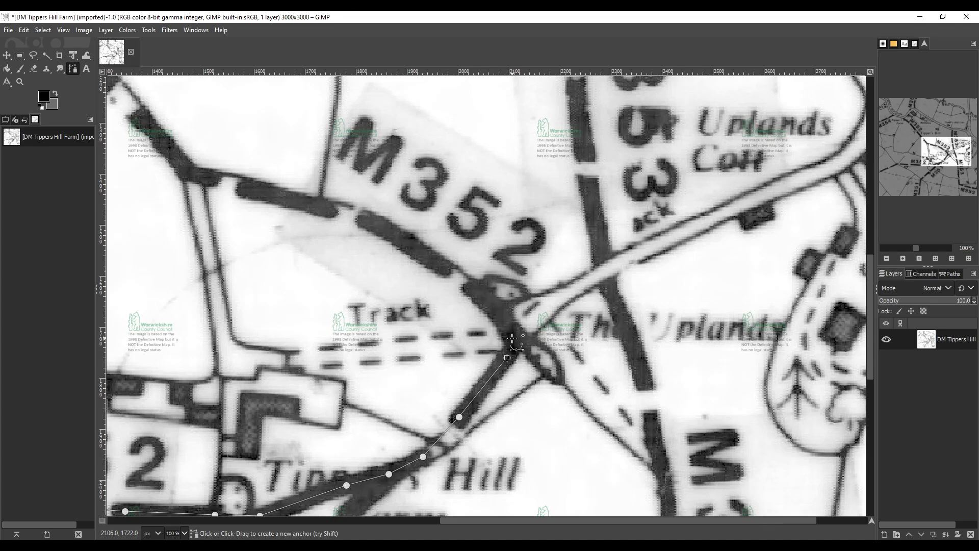
{"action": "left_click", "coordinate": [501, 314]}
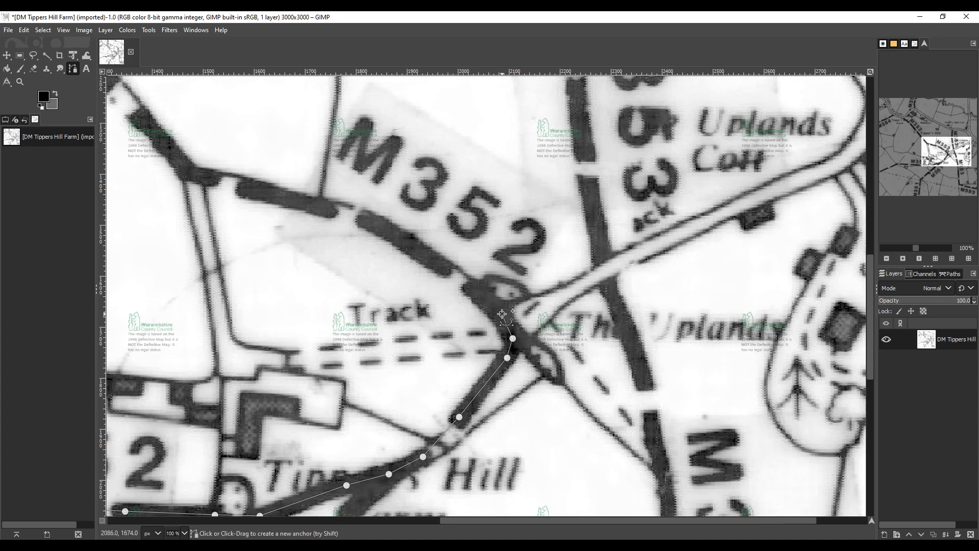
Trace the path north-westwards along the curved dashes beneath the M352 label above the track.
{"action": "left_click", "coordinate": [481, 295]}
{"action": "left_click", "coordinate": [444, 267]}
{"action": "left_click", "coordinate": [390, 230]}
{"action": "left_click", "coordinate": [363, 220]}
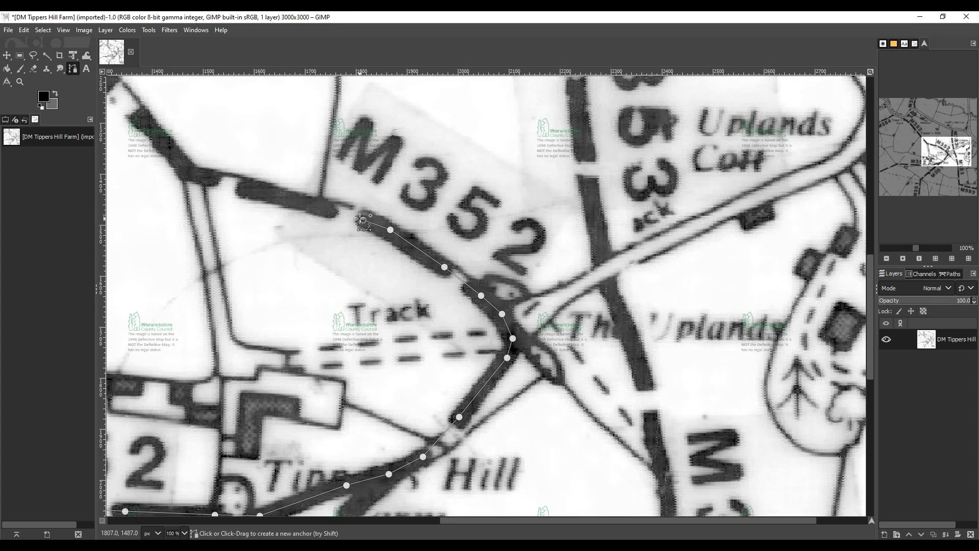
{"action": "left_click", "coordinate": [330, 210]}
{"action": "left_click", "coordinate": [281, 196]}
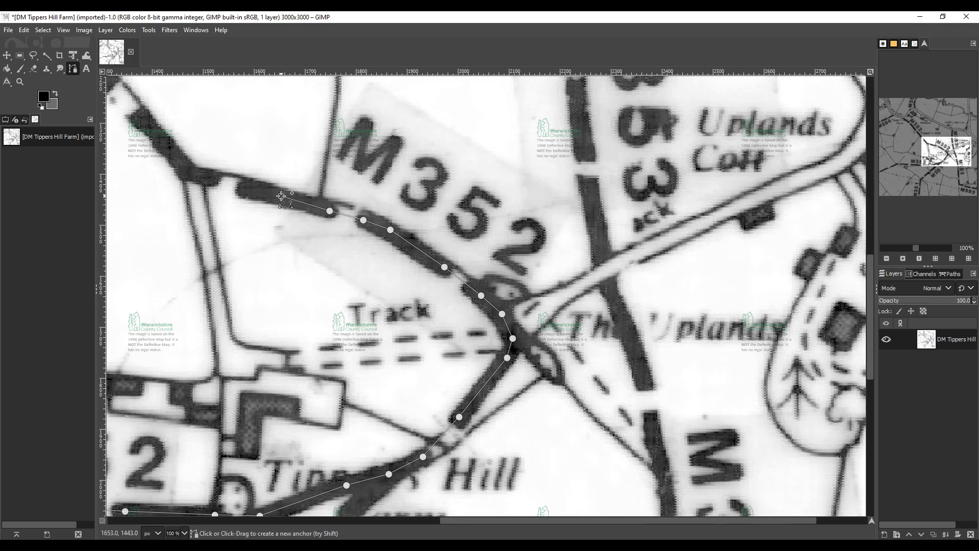
Finish the path around the bend at the double-lined farm track and up the next dash to the north-west.
{"action": "left_click", "coordinate": [244, 188]}
{"action": "left_click", "coordinate": [213, 179]}
{"action": "left_click", "coordinate": [188, 174]}
{"action": "left_click", "coordinate": [170, 152]}
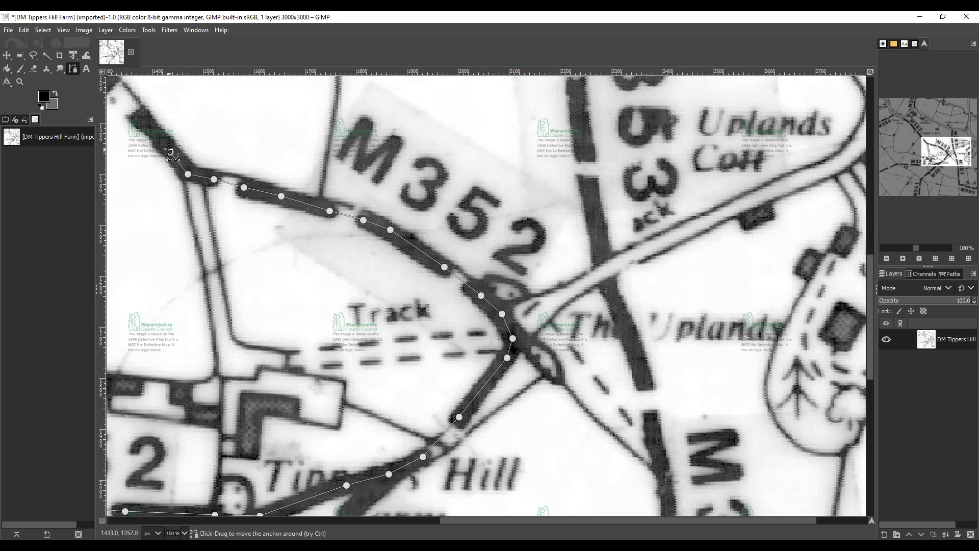
{"action": "left_click", "coordinate": [143, 120]}
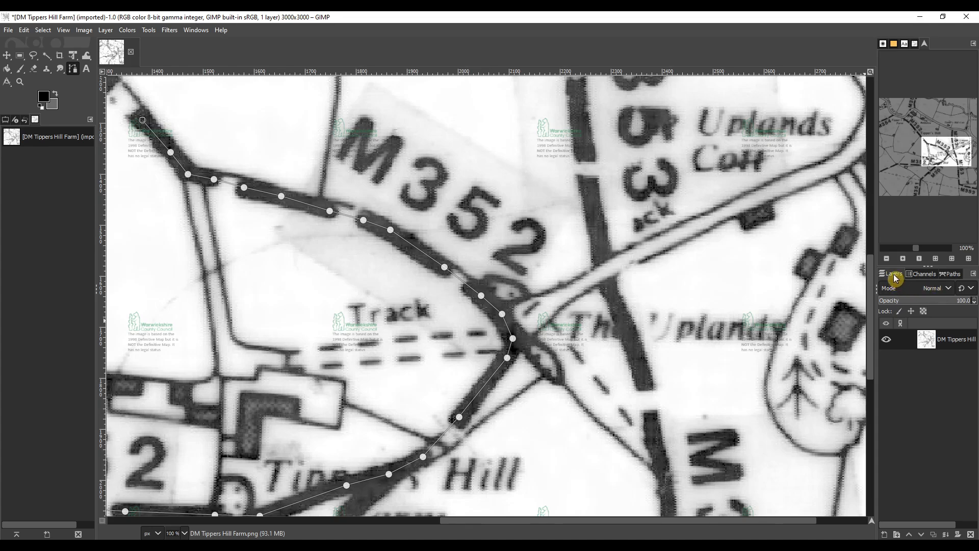
Export the traced path as path.svg alongside the map images, and delete the path from the image.
{"action": "left_click", "coordinate": [950, 276]}
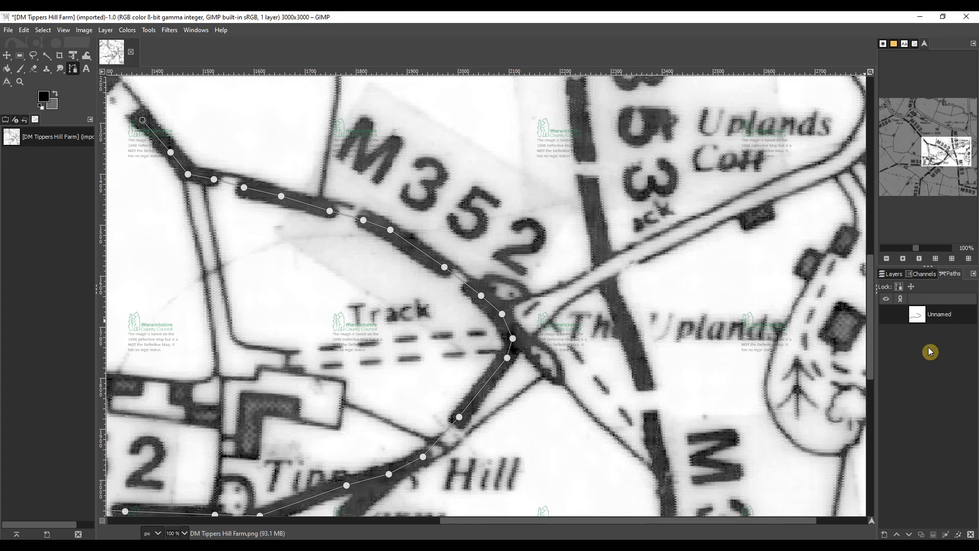
{"action": "right_click", "coordinate": [939, 319]}
{"action": "left_click", "coordinate": [876, 294]}
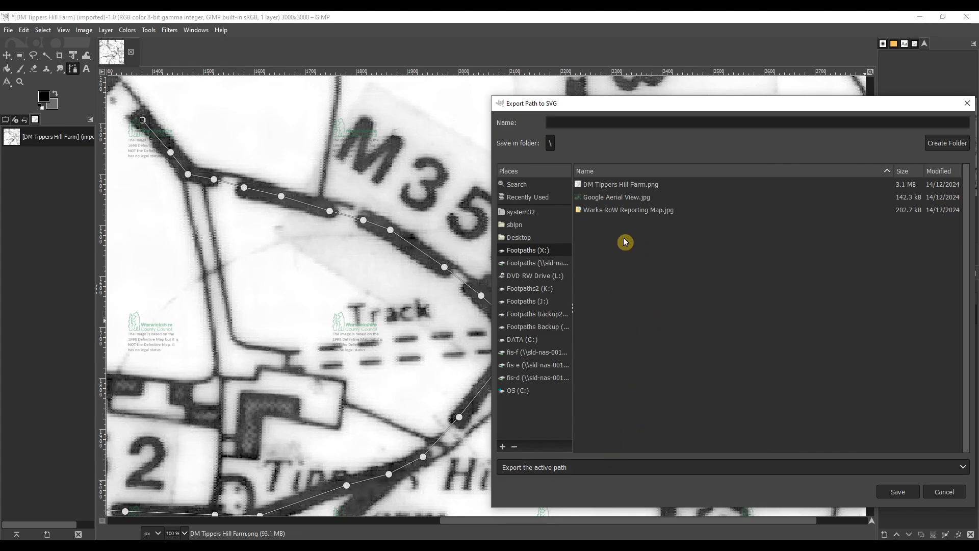
{"action": "type", "text": "path.svg"}
{"action": "key", "text": "Return"}
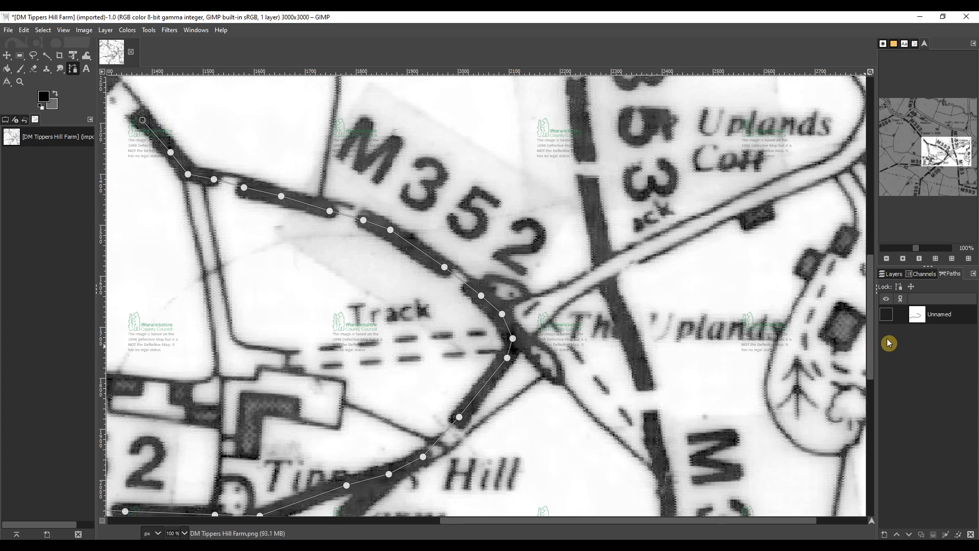
{"action": "right_click", "coordinate": [939, 316]}
{"action": "left_click", "coordinate": [879, 125]}
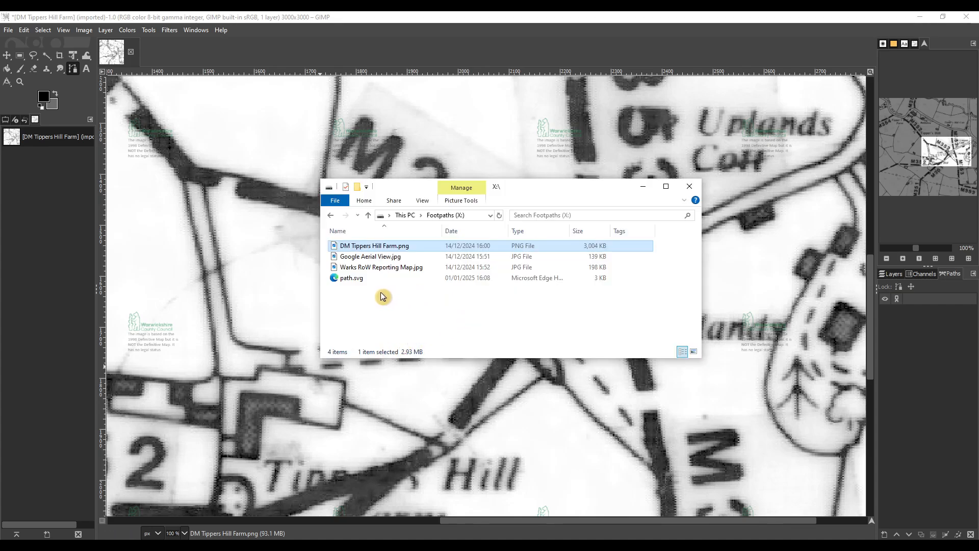
Open path.svg in Notepad and look through its code from beginning to end.
{"action": "right_click", "coordinate": [352, 282]}
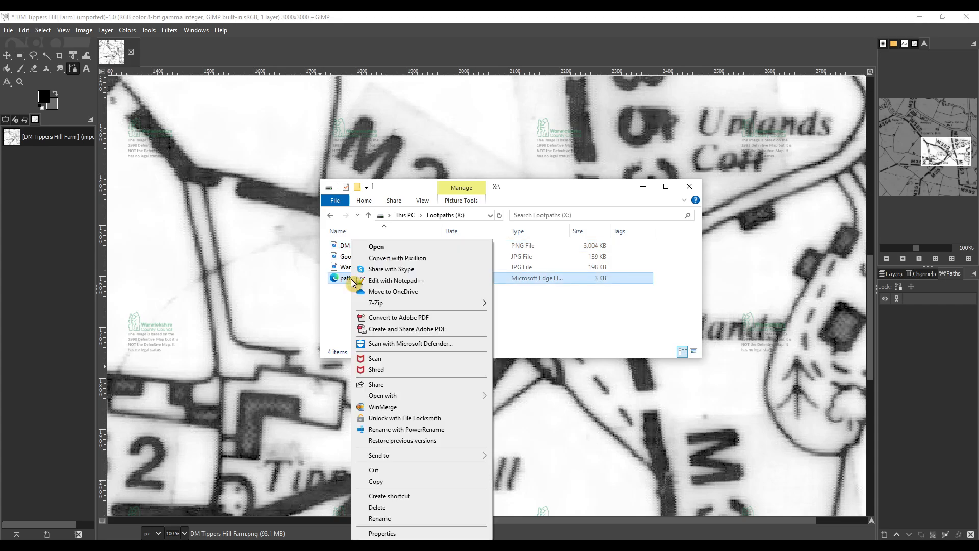
{"action": "mouse_move", "coordinate": [413, 397]}
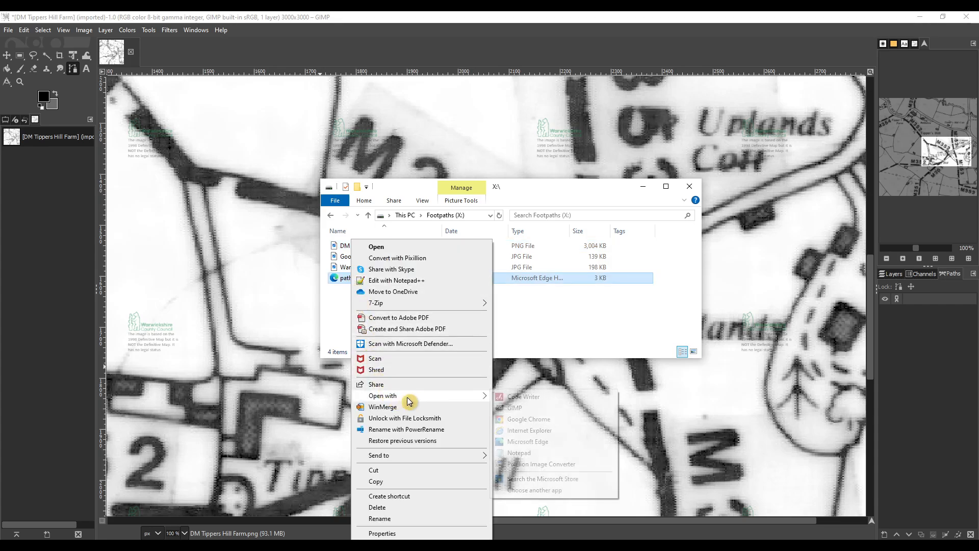
{"action": "left_click", "coordinate": [520, 452]}
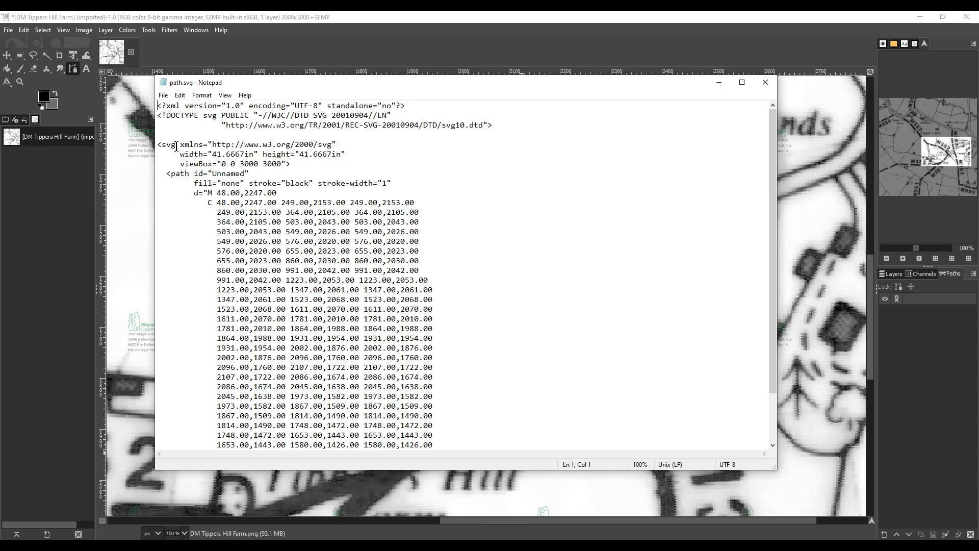
{"action": "scroll", "coordinate": [176, 272], "scroll_direction": "down", "scroll_amount": 2}
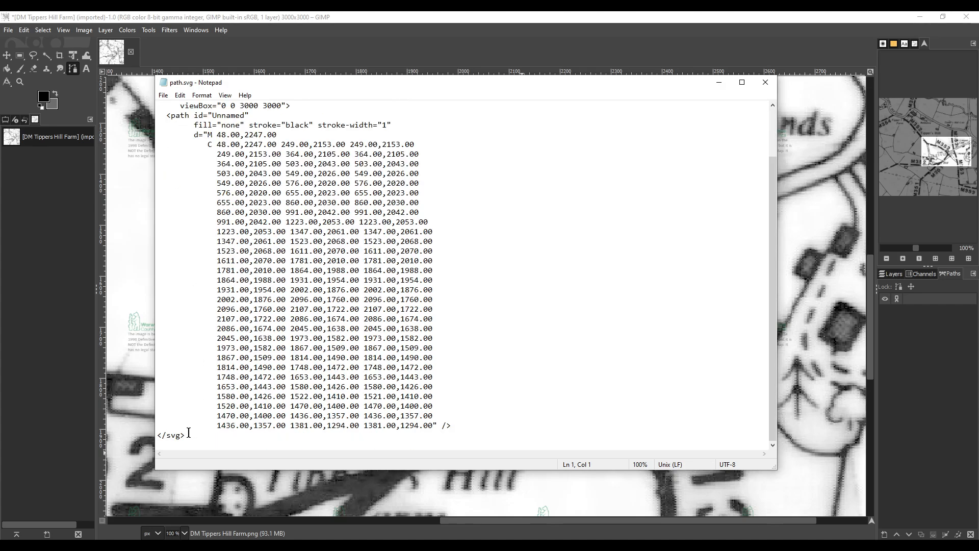
{"action": "scroll", "coordinate": [184, 378], "scroll_direction": "up", "scroll_amount": 2}
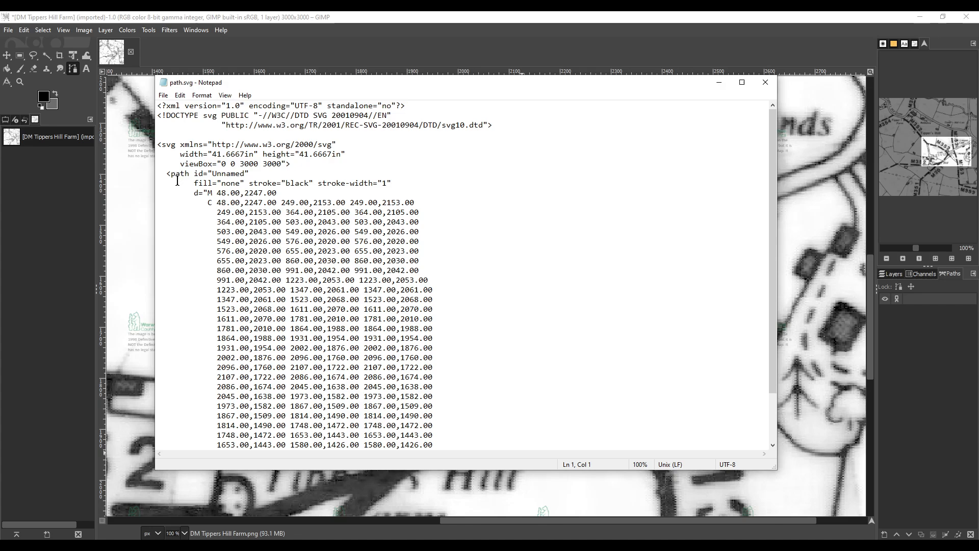
Change the path element's stroke to red and its stroke-width to 10 in the SVG code.
{"action": "left_click_drag", "start_coordinate": [166, 174], "coordinate": [190, 173]}
{"action": "left_click_drag", "start_coordinate": [286, 186], "coordinate": [309, 187]}
{"action": "type", "text": "re"}
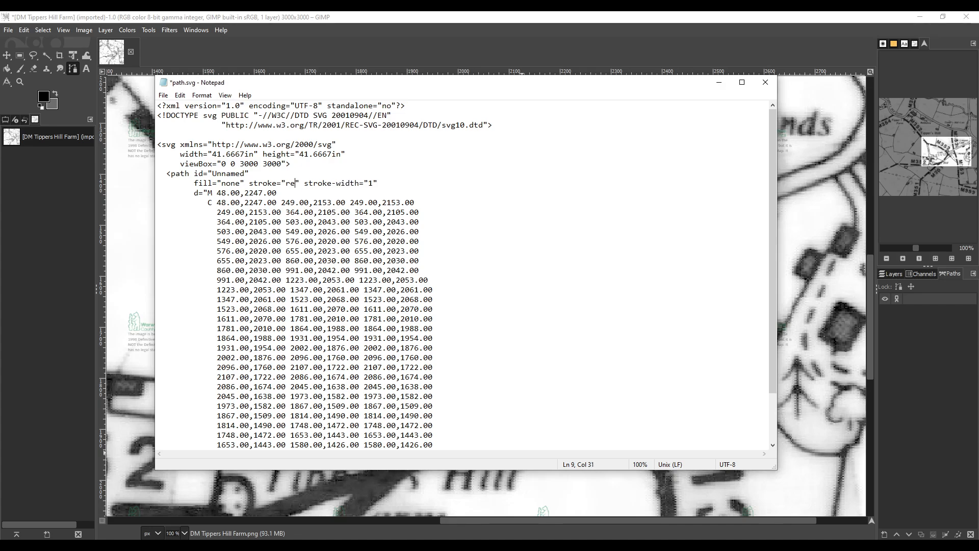
{"action": "type", "text": "d"}
{"action": "left_click", "coordinate": [378, 183]}
{"action": "type", "text": "0"}
{"action": "left_click_drag", "start_coordinate": [255, 164], "coordinate": [242, 164]}
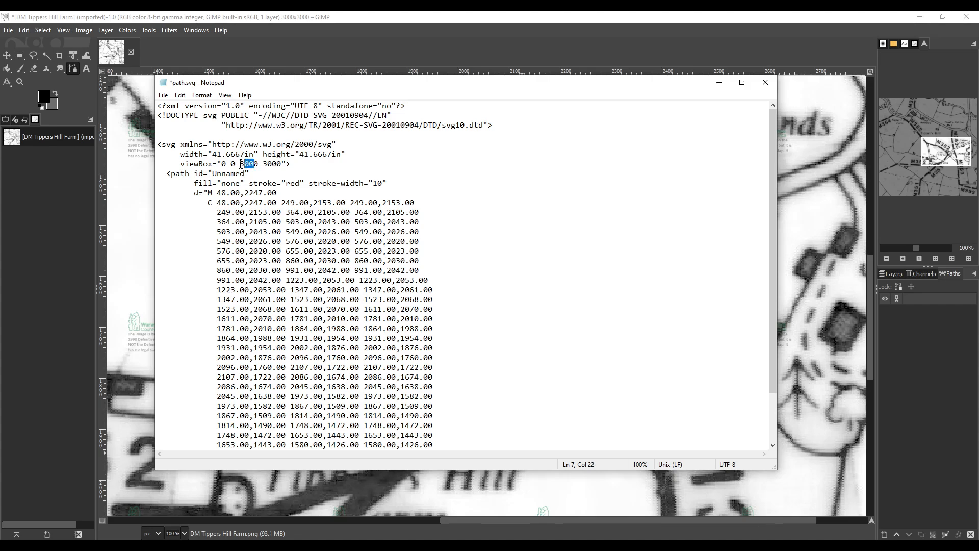
Set the SVG's width and height to 3000 to match the viewBox dimensions.
{"action": "double_click", "coordinate": [241, 165]}
{"action": "key", "text": "ctrl+c"}
{"action": "left_click_drag", "start_coordinate": [212, 154], "coordinate": [319, 156]}
{"action": "key", "text": "ctrl+v"}
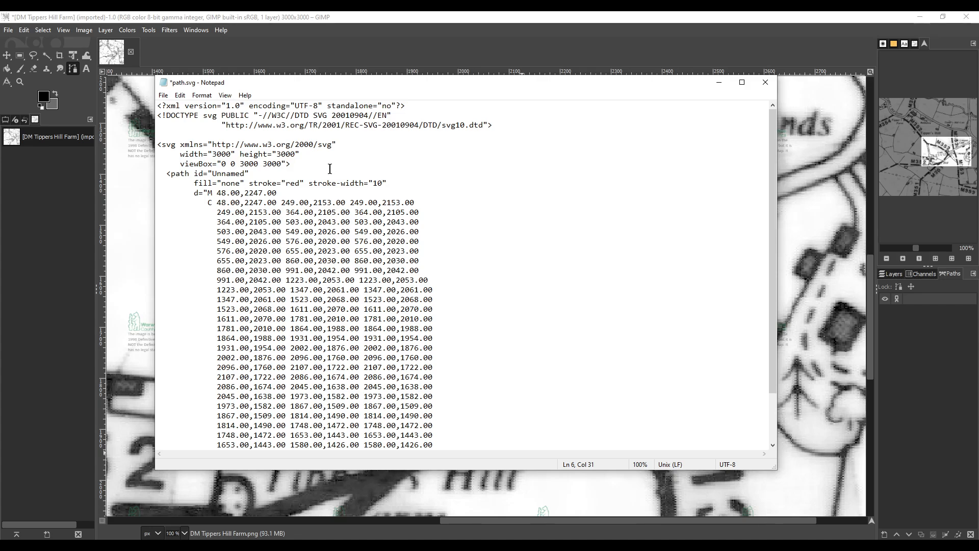
Examine the path's id, start point and curve coordinates in the code, and close path.svg with the changes saved.
{"action": "left_click_drag", "start_coordinate": [168, 175], "coordinate": [246, 174]}
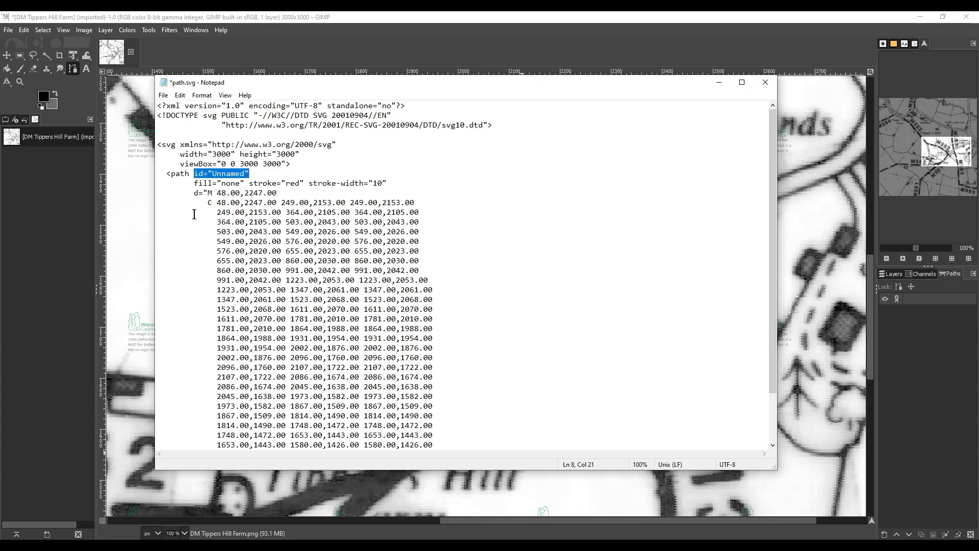
{"action": "left_click", "coordinate": [195, 194]}
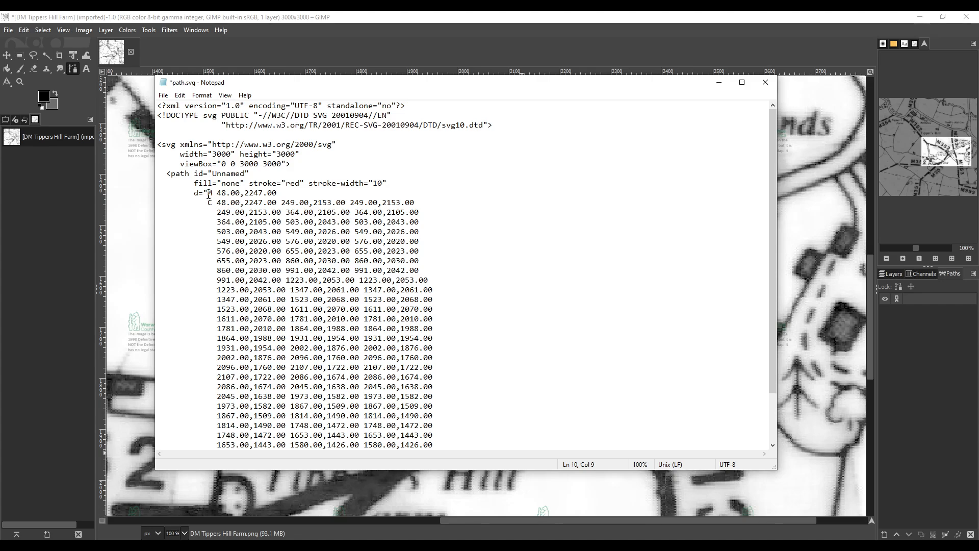
{"action": "left_click_drag", "start_coordinate": [209, 194], "coordinate": [275, 194]}
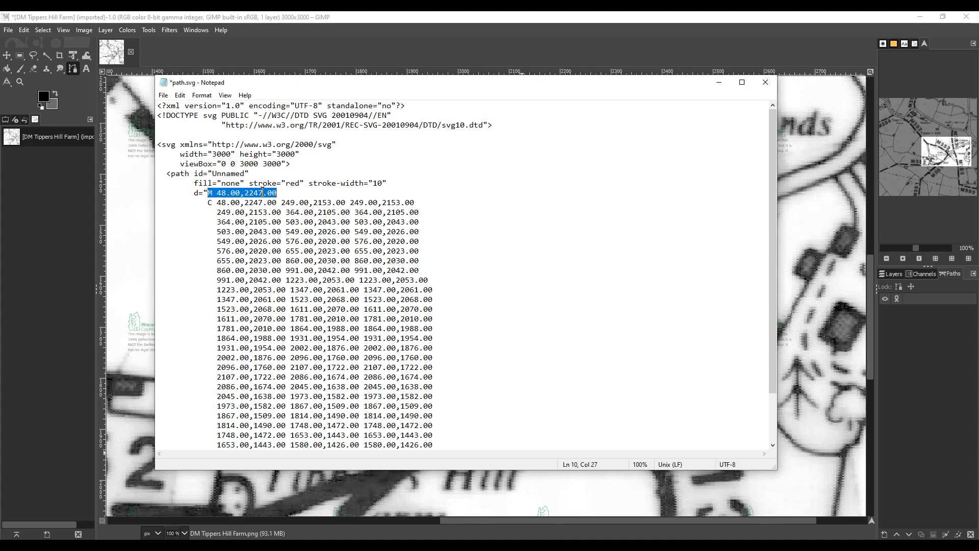
{"action": "left_click", "coordinate": [214, 212]}
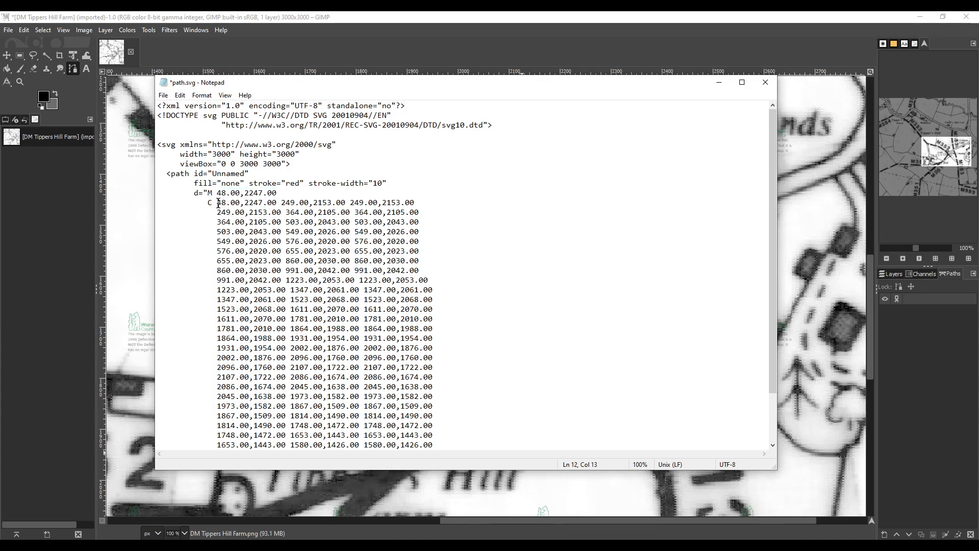
{"action": "left_click_drag", "start_coordinate": [218, 203], "coordinate": [417, 206]}
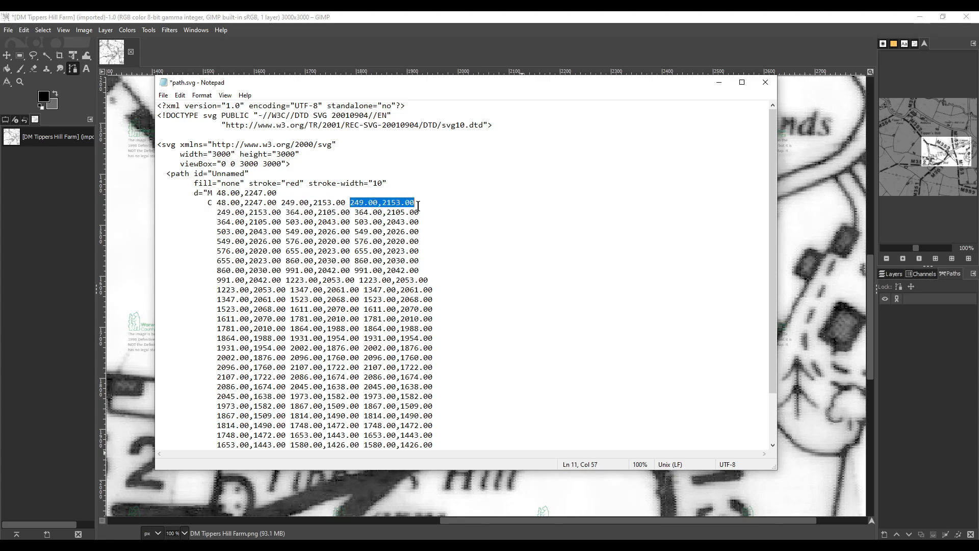
{"action": "scroll", "coordinate": [353, 294], "scroll_direction": "down", "scroll_amount": 2}
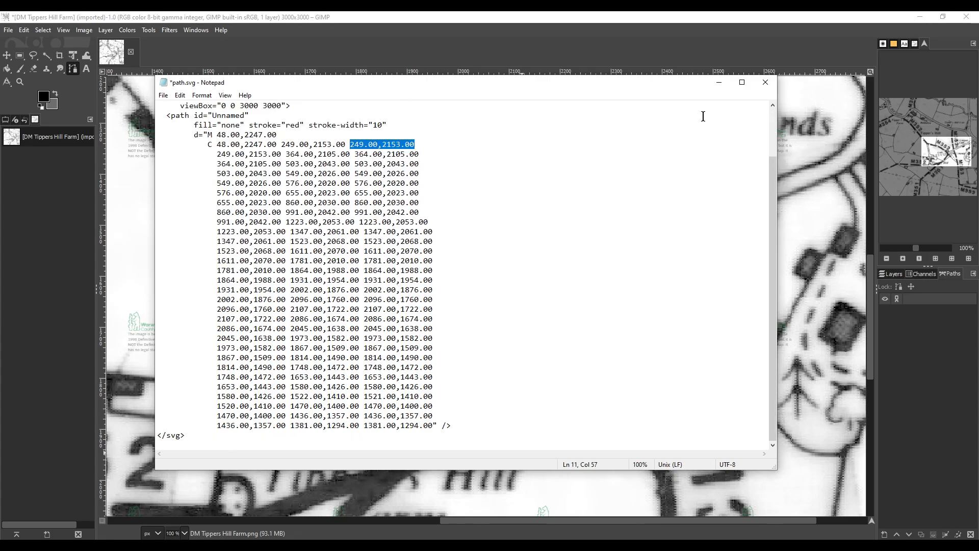
{"action": "left_click", "coordinate": [764, 82]}
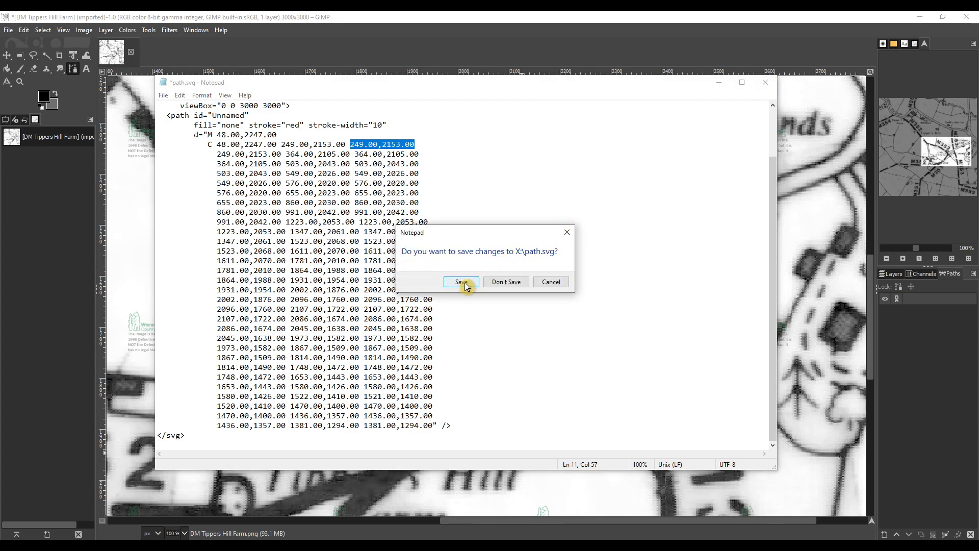
{"action": "left_click", "coordinate": [464, 282]}
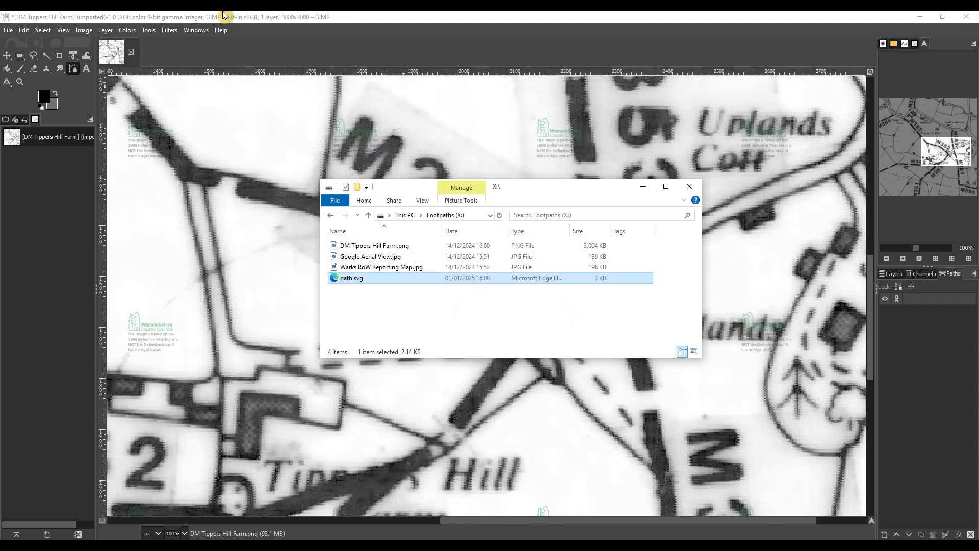
Switch back to GIMP and open the edited path.svg as a new layer over the map.
{"action": "left_click", "coordinate": [326, 31]}
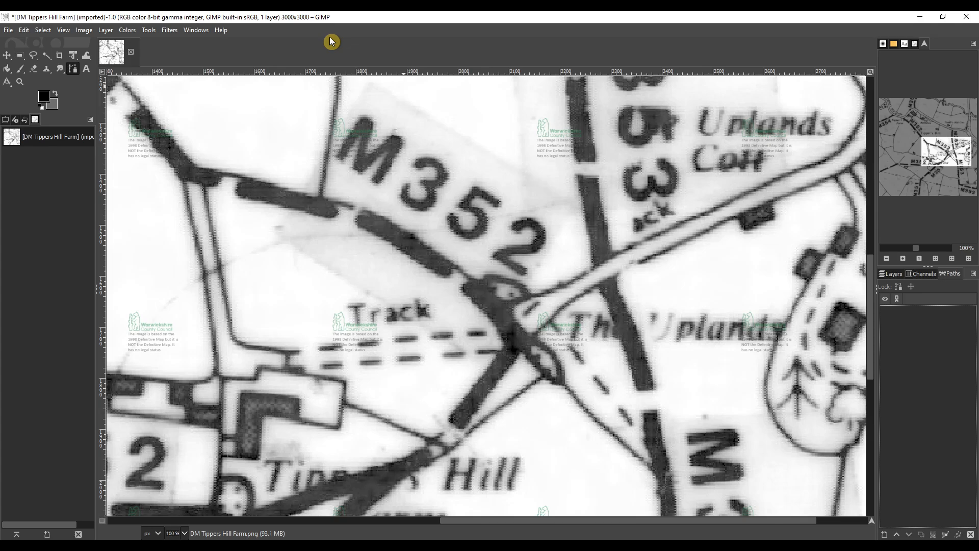
{"action": "left_click", "coordinate": [9, 31]}
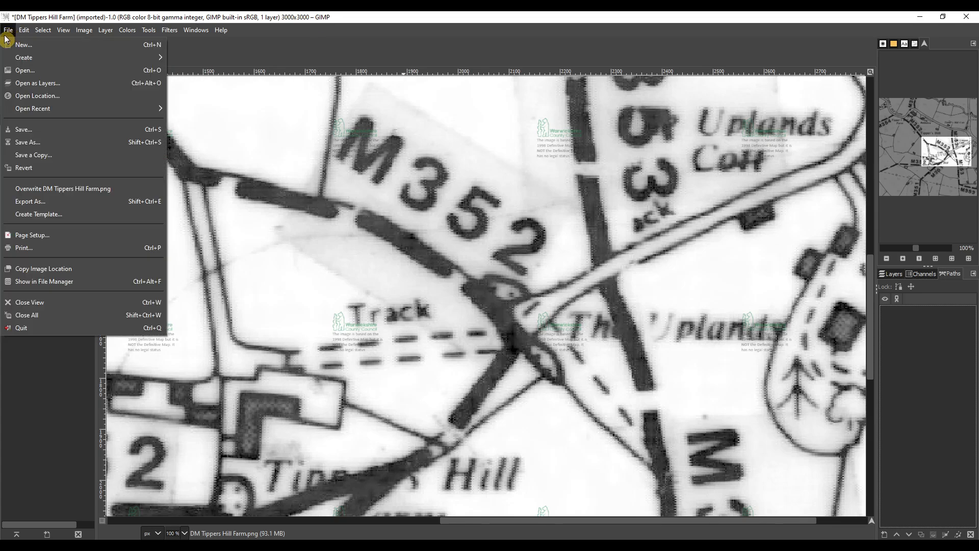
{"action": "left_click", "coordinate": [29, 86]}
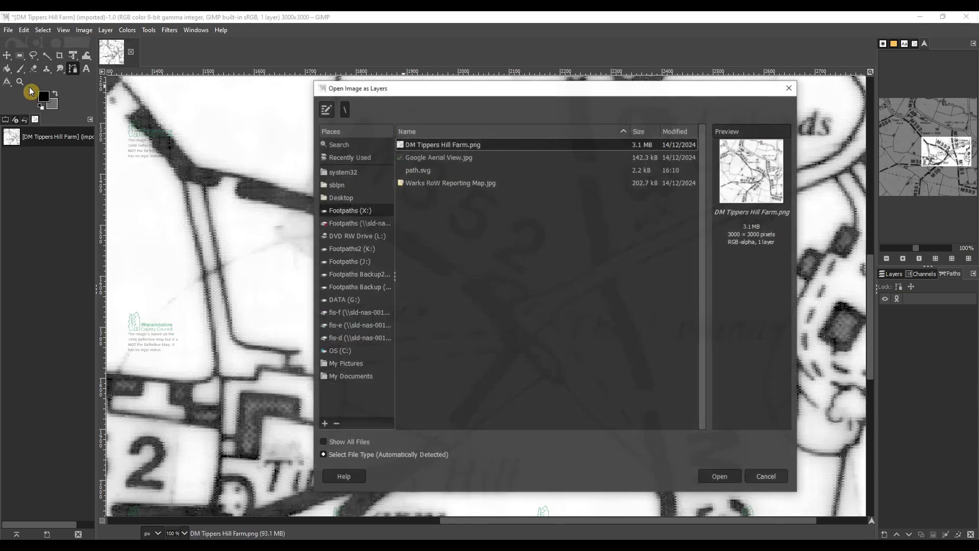
{"action": "left_click", "coordinate": [420, 174]}
{"action": "double_click", "coordinate": [419, 173]}
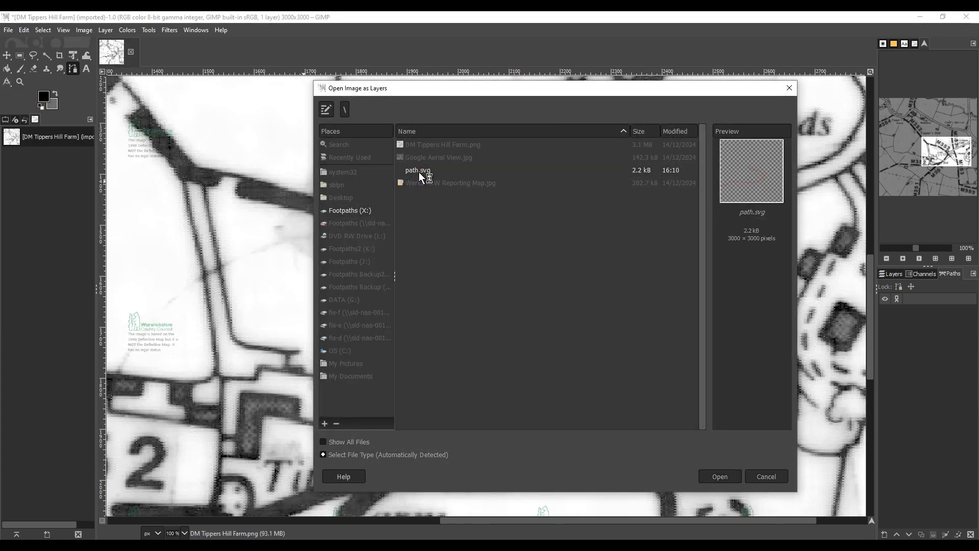
{"action": "left_click", "coordinate": [517, 359]}
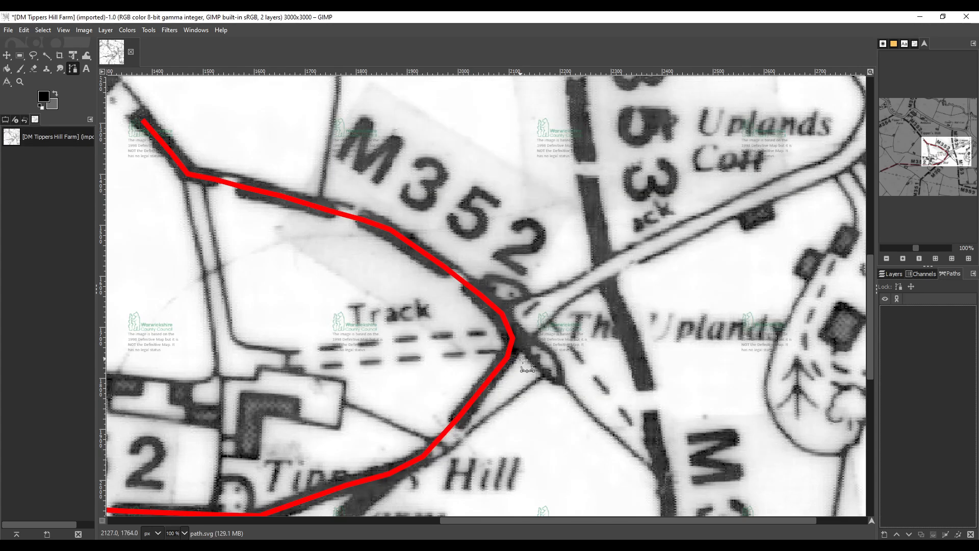
View the whole map at 25% and toggle the map and path.svg layers' visibility, leaving the path.svg layer hidden.
{"action": "left_click", "coordinate": [184, 534]}
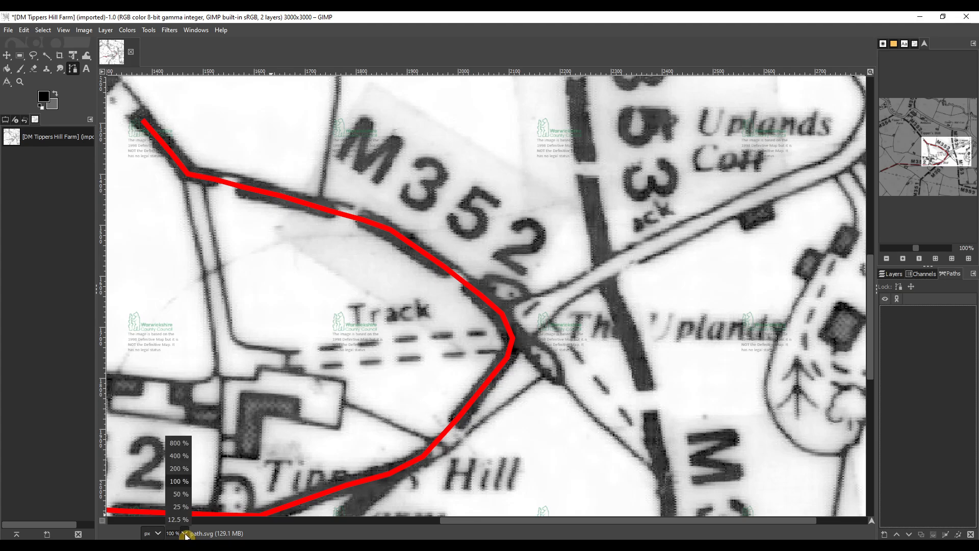
{"action": "left_click", "coordinate": [179, 510]}
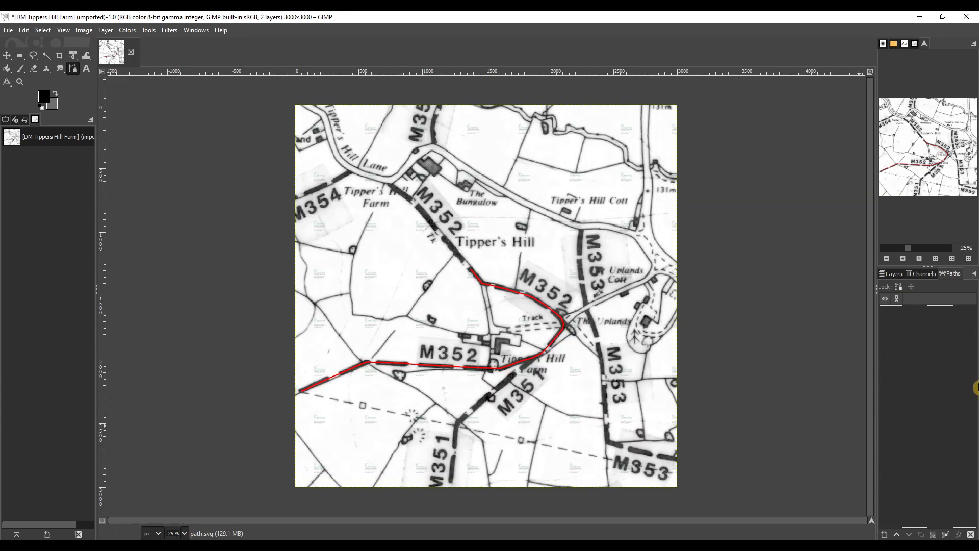
{"action": "left_click", "coordinate": [893, 277]}
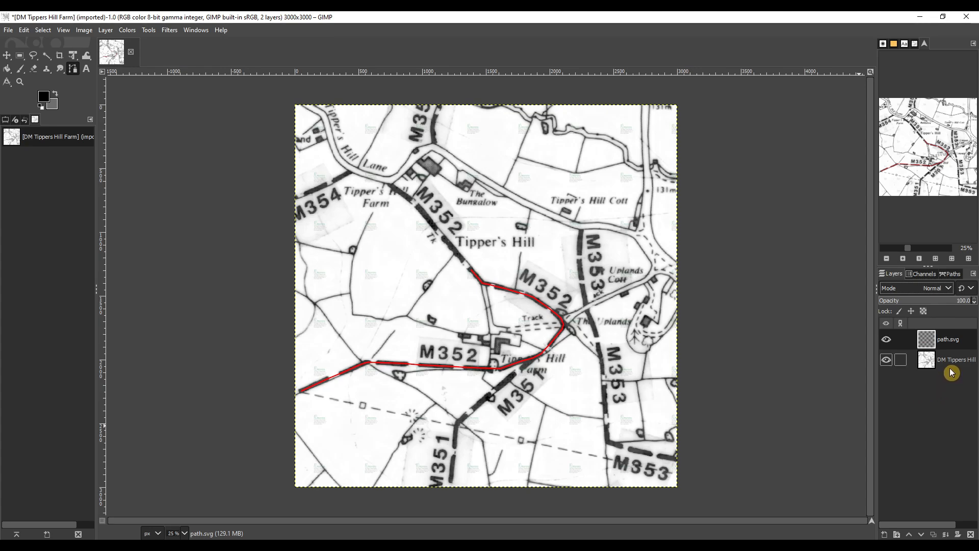
{"action": "left_click", "coordinate": [887, 362]}
{"action": "left_click", "coordinate": [887, 362]}
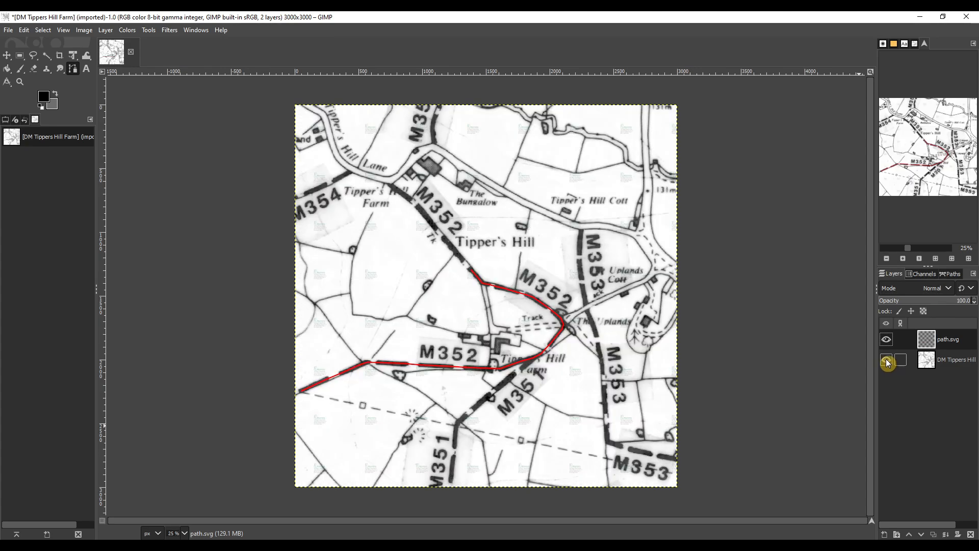
{"action": "left_click", "coordinate": [887, 346]}
{"action": "left_click", "coordinate": [887, 345]}
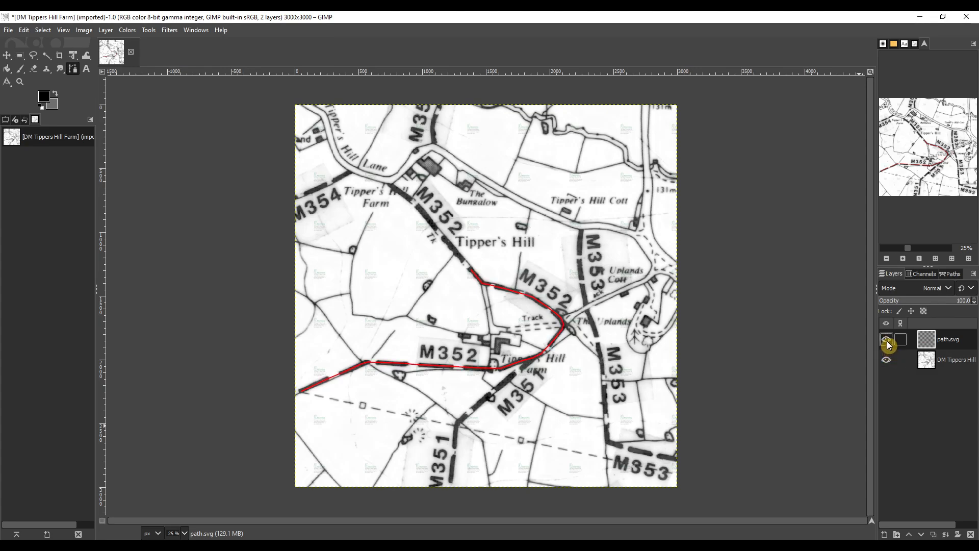
{"action": "left_click", "coordinate": [887, 345]}
{"action": "left_click", "coordinate": [887, 345]}
{"action": "left_click", "coordinate": [887, 345]}
{"action": "left_click", "coordinate": [887, 346]}
{"action": "left_click", "coordinate": [887, 346]}
{"action": "left_click", "coordinate": [887, 345]}
{"action": "left_click", "coordinate": [887, 345]}
{"action": "left_click", "coordinate": [887, 345]}
{"action": "left_click", "coordinate": [887, 345]}
{"action": "left_click", "coordinate": [887, 345]}
{"action": "left_click", "coordinate": [887, 346]}
{"action": "left_click", "coordinate": [887, 345]}
{"action": "left_click", "coordinate": [887, 345]}
Open Google Aerial View.jpg as a new layer over the map and shift it slightly with the Move tool.
{"action": "left_click", "coordinate": [8, 31]}
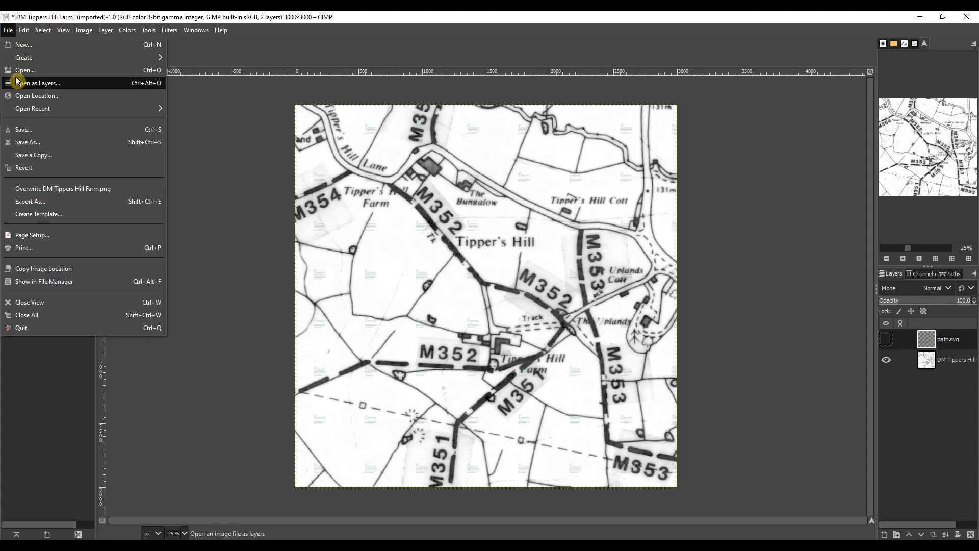
{"action": "left_click", "coordinate": [30, 83]}
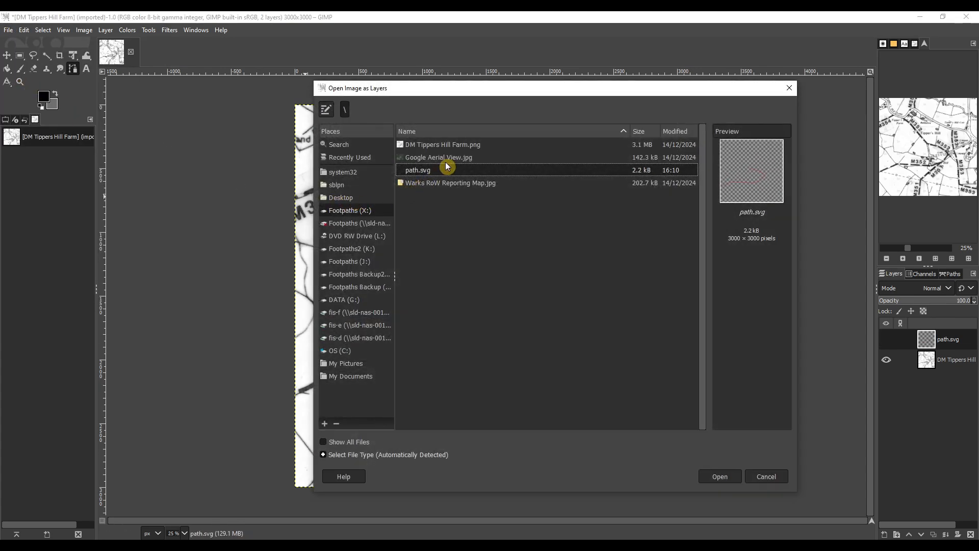
{"action": "double_click", "coordinate": [445, 158]}
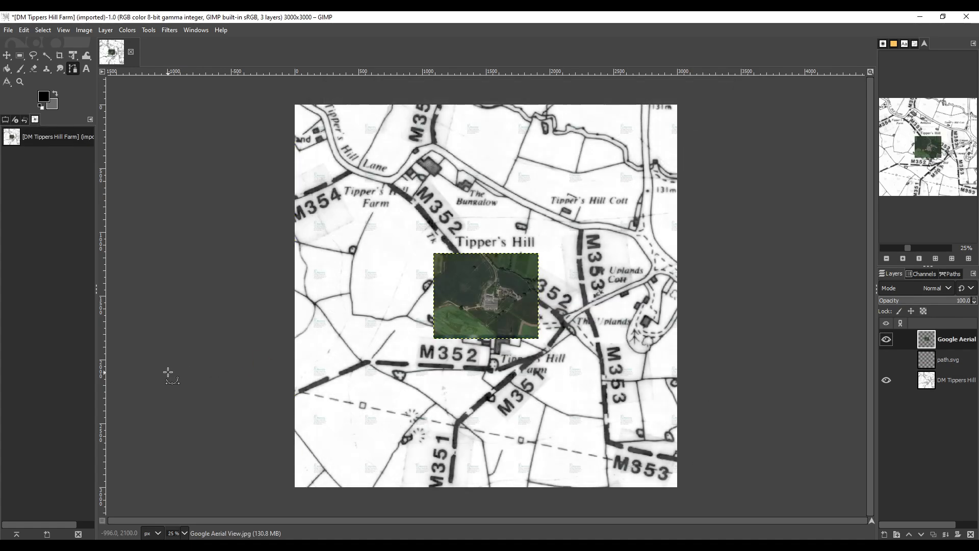
{"action": "left_click", "coordinate": [6, 55]}
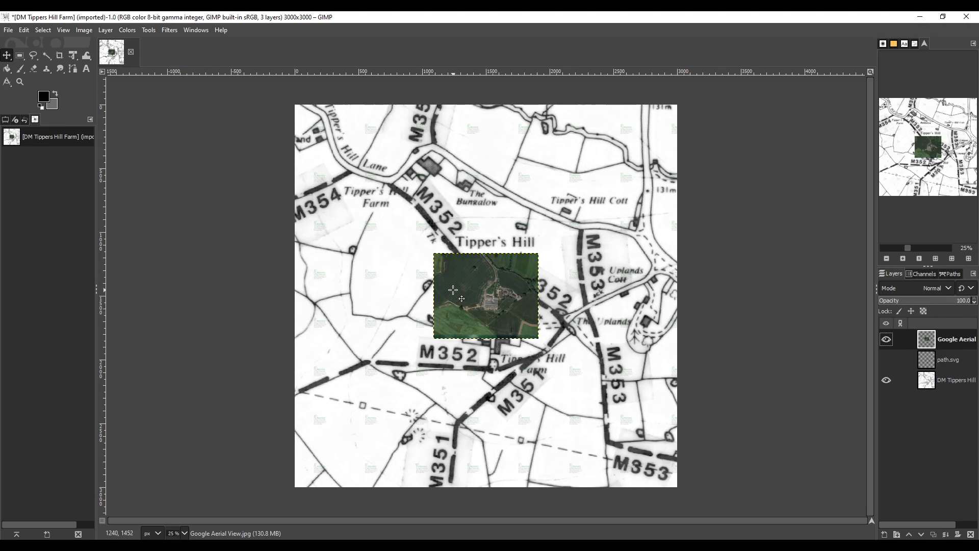
{"action": "mouse_move", "coordinate": [463, 282]}
{"action": "left_mouse_down"}
{"action": "mouse_move", "coordinate": [372, 281]}
{"action": "mouse_move", "coordinate": [433, 327]}
{"action": "mouse_move", "coordinate": [441, 292]}
{"action": "mouse_move", "coordinate": [374, 340]}
{"action": "mouse_move", "coordinate": [416, 349]}
{"action": "mouse_move", "coordinate": [461, 329]}
{"action": "mouse_move", "coordinate": [395, 336]}
{"action": "mouse_move", "coordinate": [487, 334]}
{"action": "mouse_move", "coordinate": [465, 318]}
{"action": "mouse_move", "coordinate": [459, 271]}
{"action": "mouse_move", "coordinate": [460, 284]}
{"action": "left_mouse_up"}
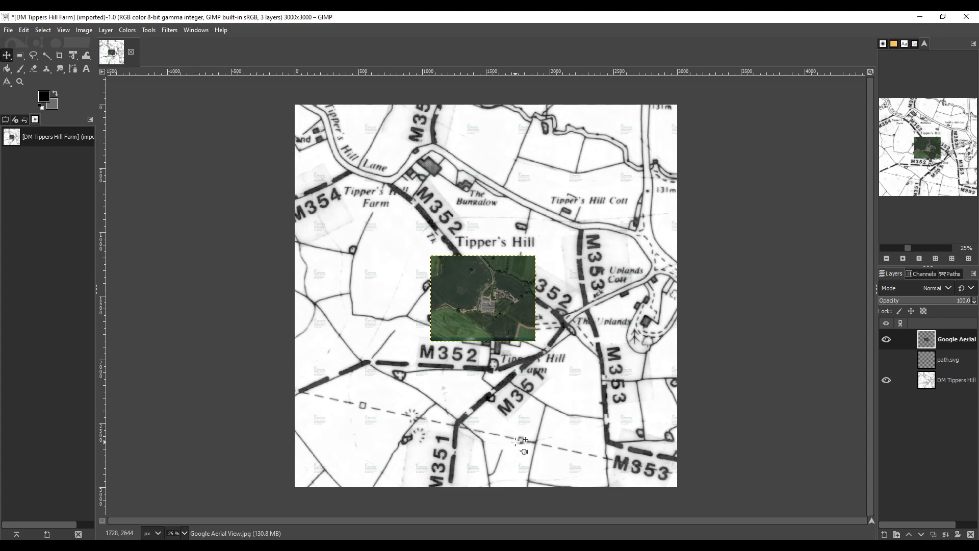
At 100% zoom, measure the distance and angle between the two square pylon symbols on the map's dashed line near M351.
{"action": "left_click", "coordinate": [184, 533]}
{"action": "left_click", "coordinate": [184, 485]}
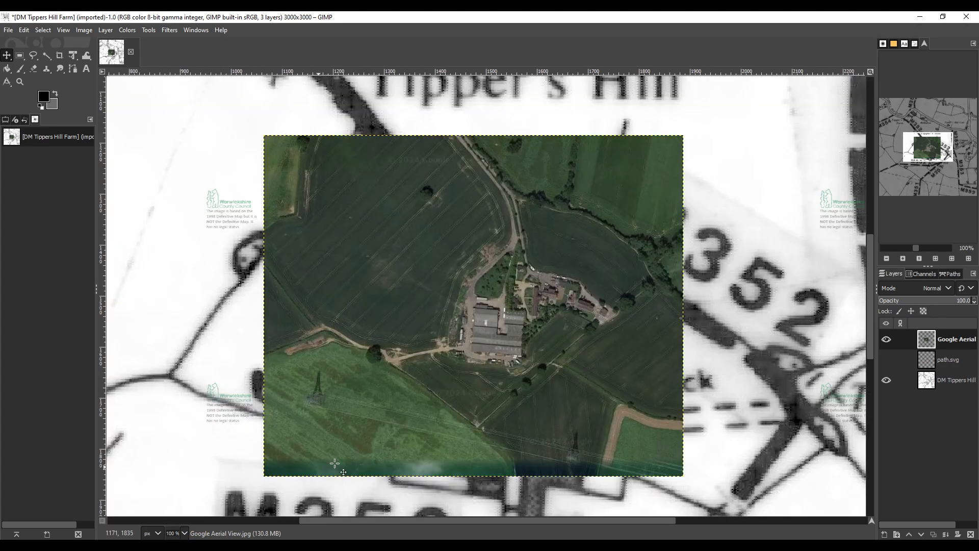
{"action": "left_click_drag", "start_coordinate": [870, 297], "coordinate": [869, 447]}
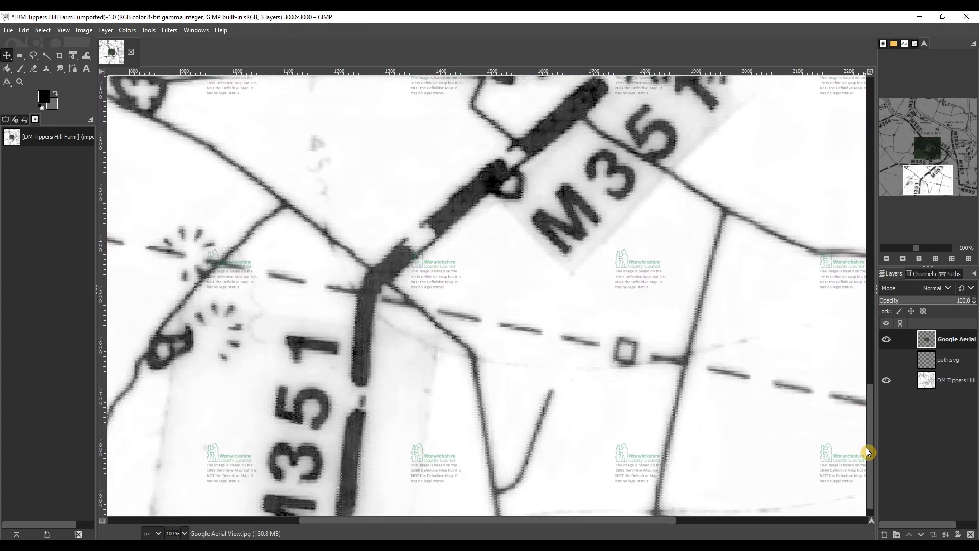
{"action": "left_click_drag", "start_coordinate": [625, 520], "coordinate": [543, 527]}
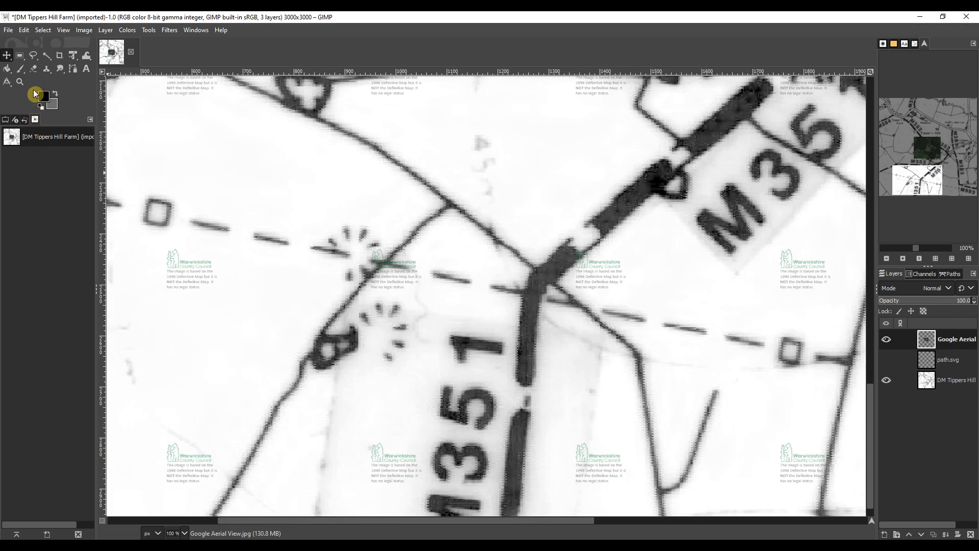
{"action": "left_click", "coordinate": [7, 82]}
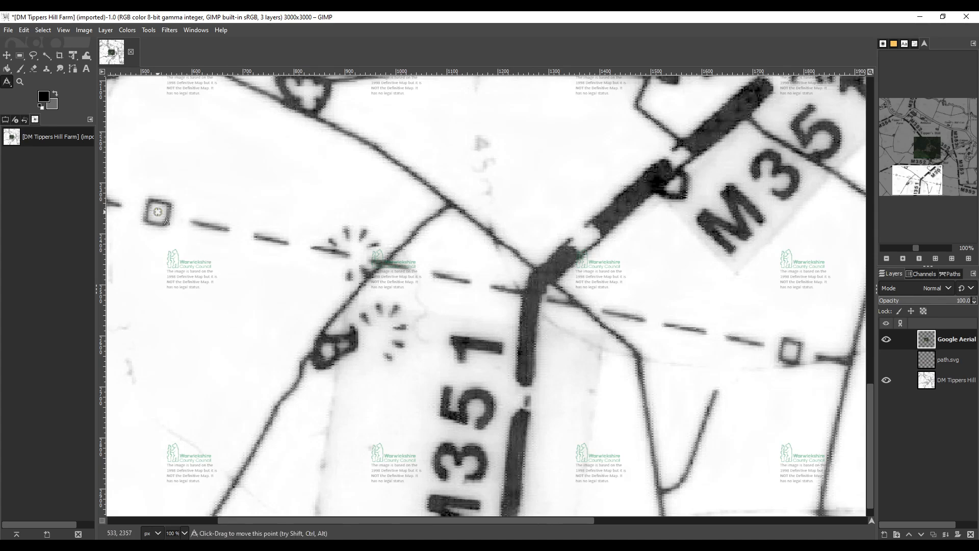
{"action": "mouse_move", "coordinate": [158, 212]}
{"action": "left_mouse_down"}
{"action": "mouse_move", "coordinate": [370, 288]}
{"action": "mouse_move", "coordinate": [790, 350]}
{"action": "left_mouse_up"}
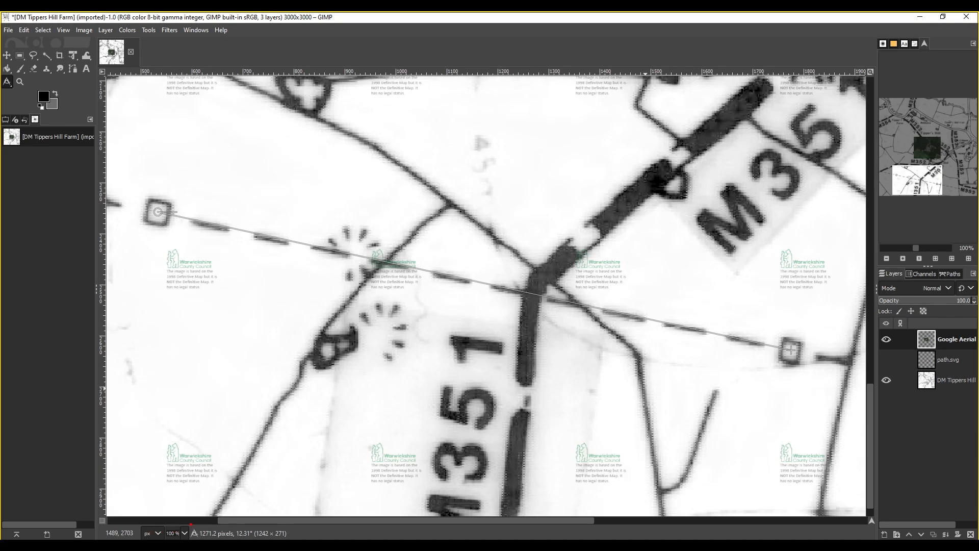
{"action": "mouse_move", "coordinate": [190, 524]}
{"action": "left_mouse_down"}
{"action": "mouse_move", "coordinate": [203, 539]}
{"action": "mouse_move", "coordinate": [235, 538]}
{"action": "left_mouse_up"}
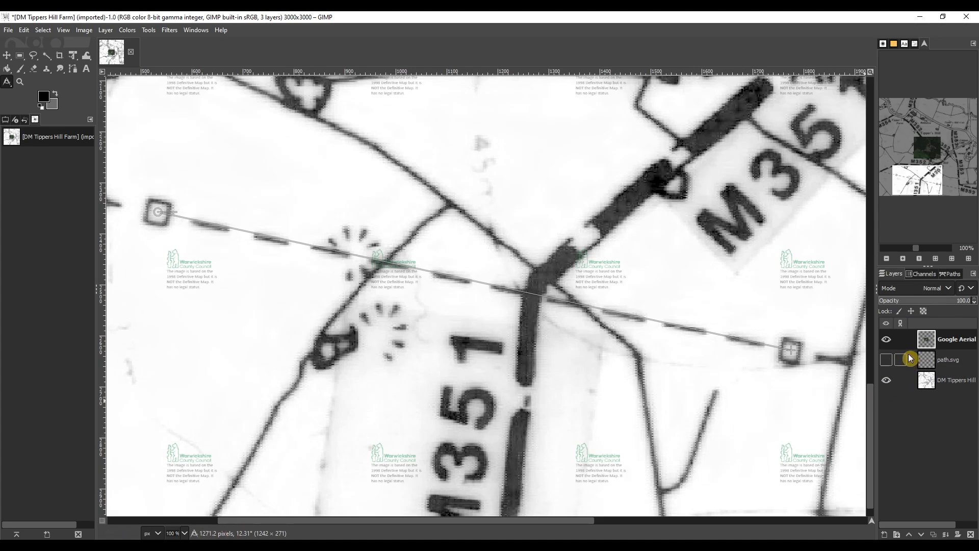
At 200% zoom, measure the distance and angle between the tops of the two pylons in the aerial photo.
{"action": "left_click_drag", "start_coordinate": [866, 406], "coordinate": [868, 256]}
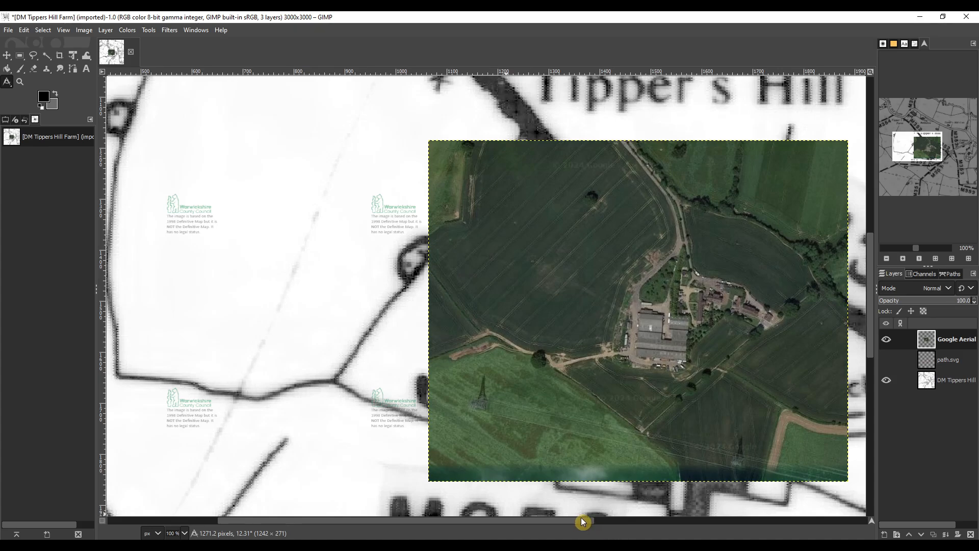
{"action": "left_click_drag", "start_coordinate": [586, 524], "coordinate": [657, 525]}
{"action": "left_click_drag", "start_coordinate": [866, 341], "coordinate": [869, 387]}
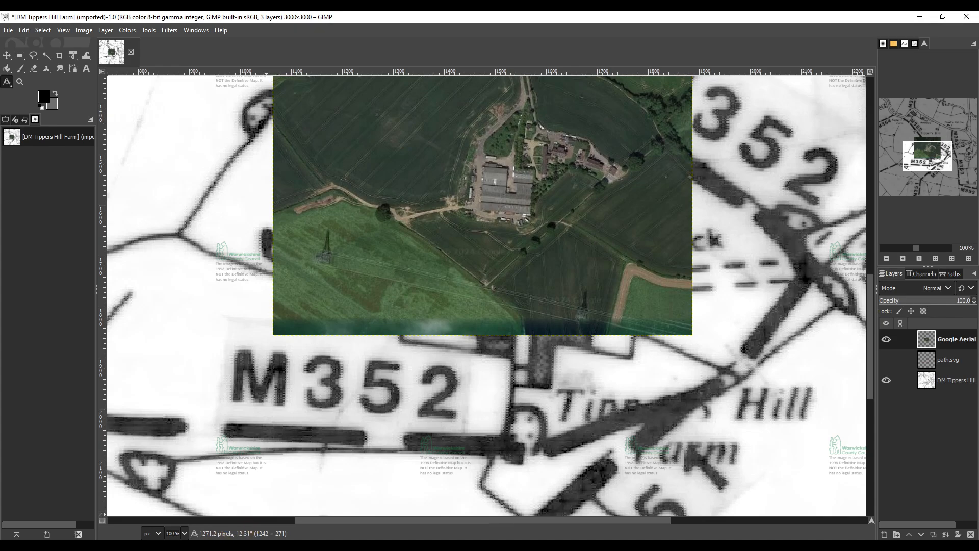
{"action": "left_click", "coordinate": [185, 534]}
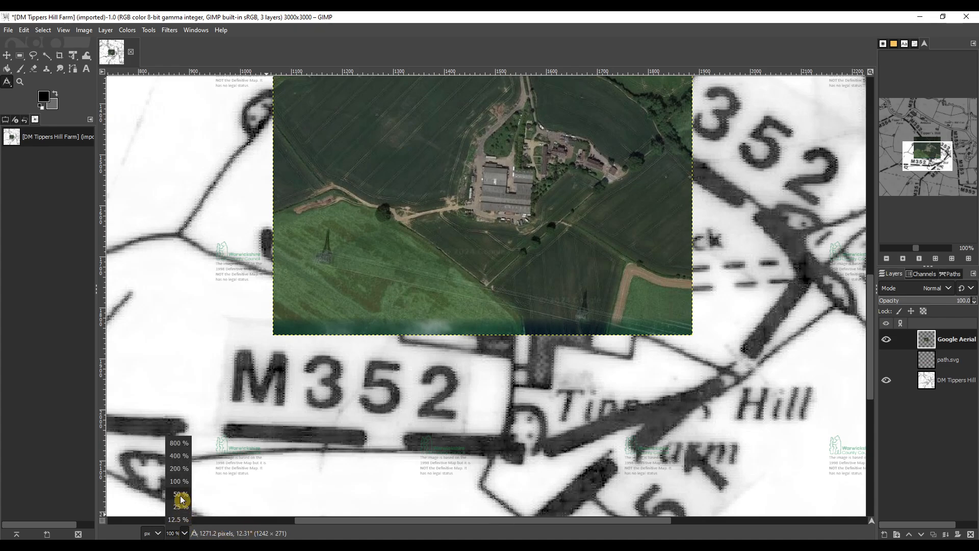
{"action": "left_click", "coordinate": [178, 469]}
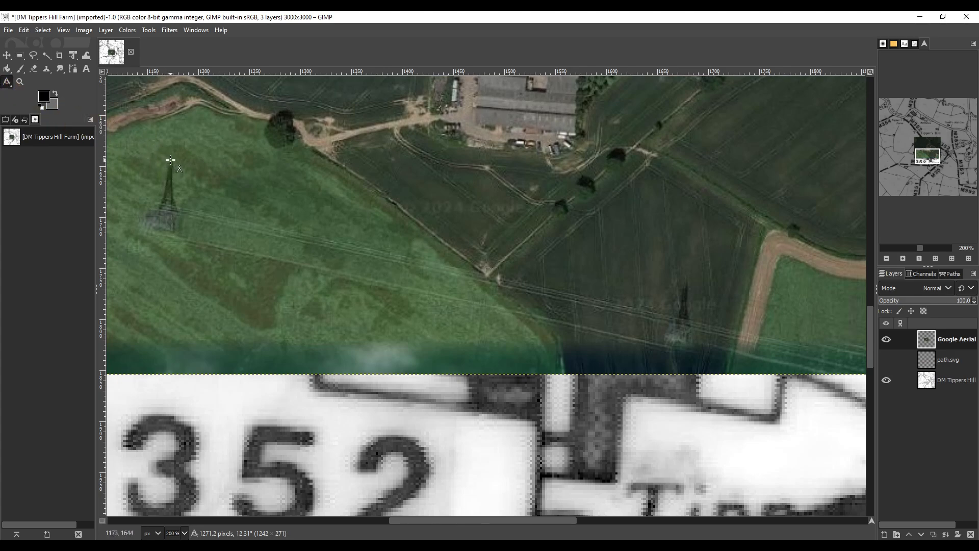
{"action": "left_click_drag", "start_coordinate": [171, 160], "coordinate": [686, 284]}
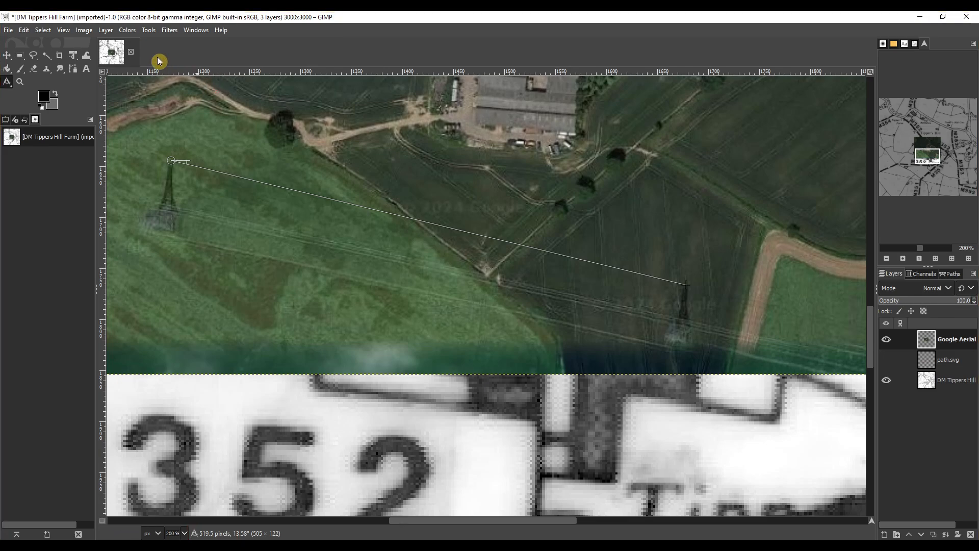
Switch to Calculator and divide the map's pylon distance of 1271.2 by the aerial photo's pylon distance of 519.5.
{"action": "left_click", "coordinate": [7, 55]}
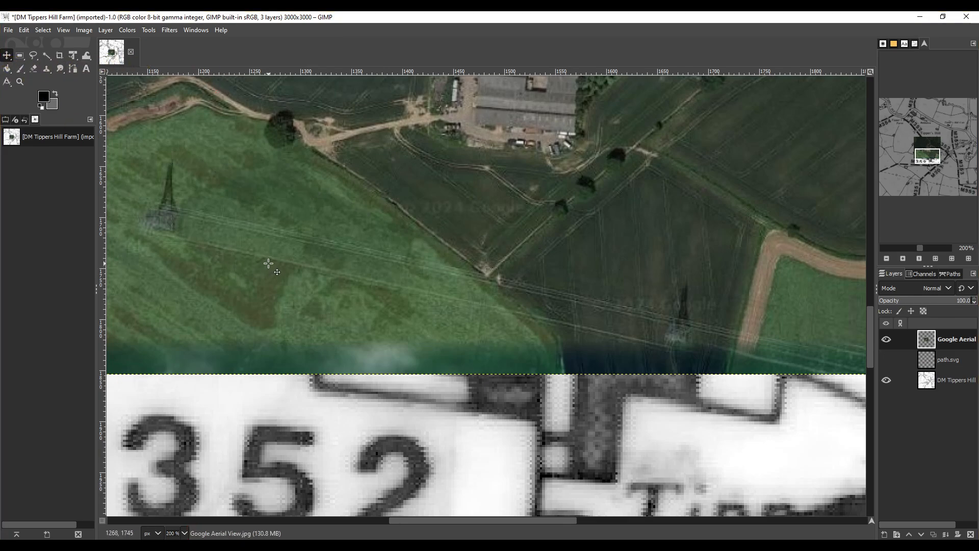
{"action": "left_click", "coordinate": [184, 534]}
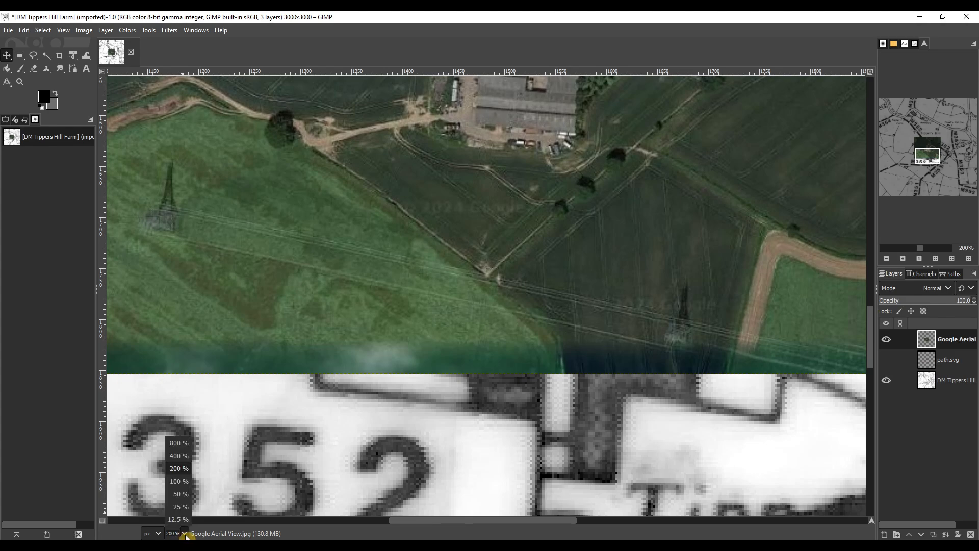
{"action": "left_click", "coordinate": [184, 508]}
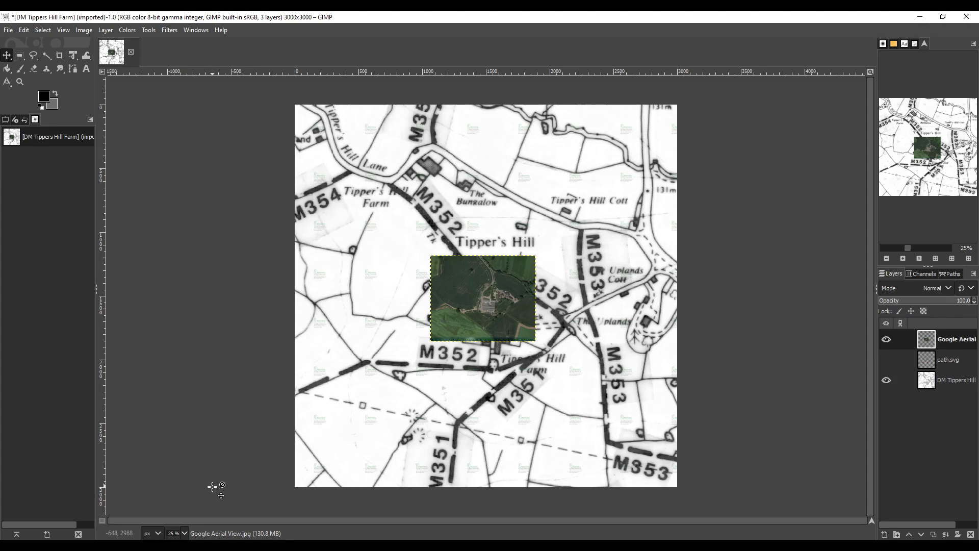
{"action": "left_click", "coordinate": [270, 545]}
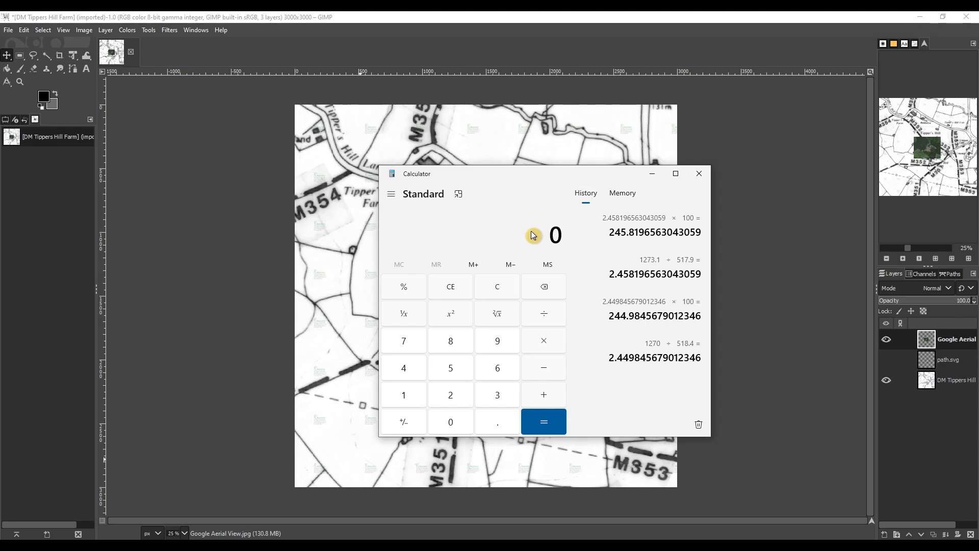
{"action": "type", "text": "1"}
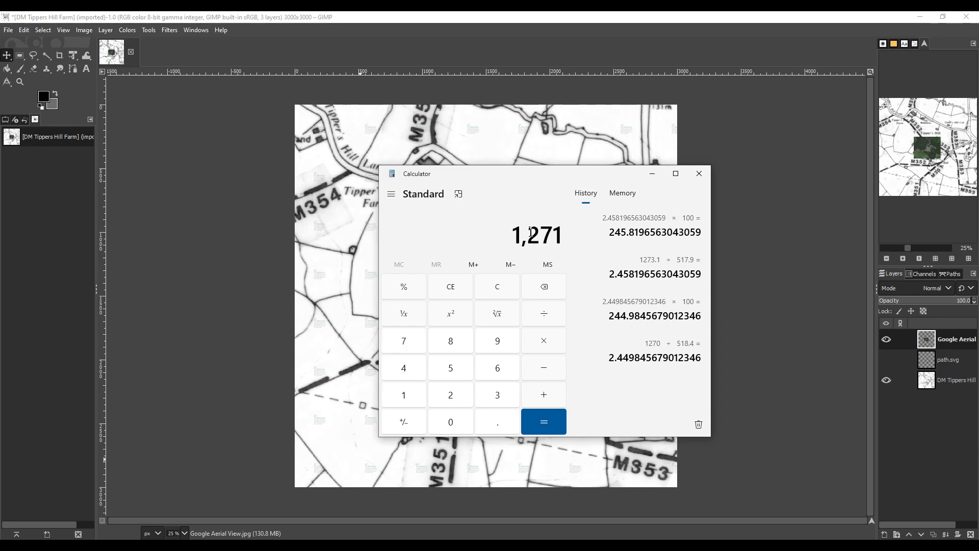
{"action": "type", "text": "271.2 ÷ 519.5"}
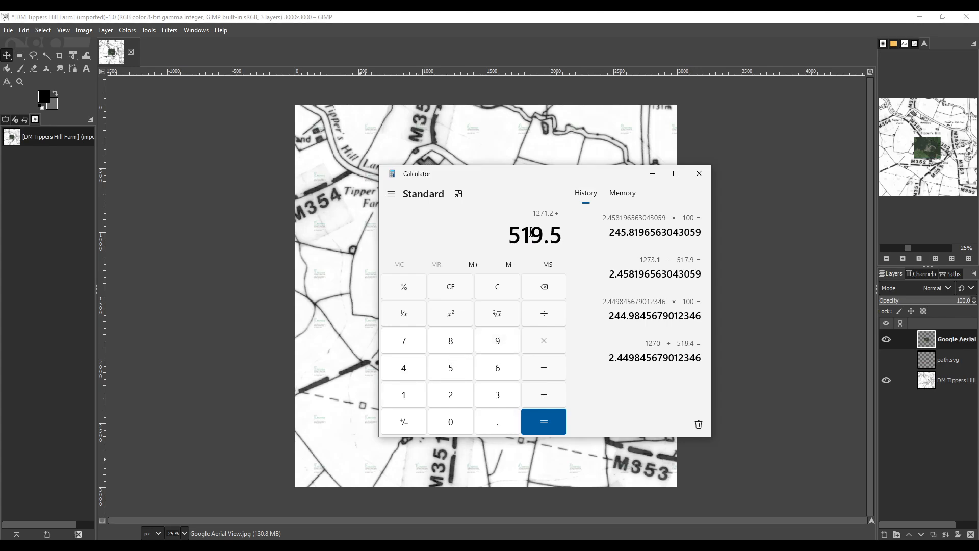
{"action": "key", "text": "Return"}
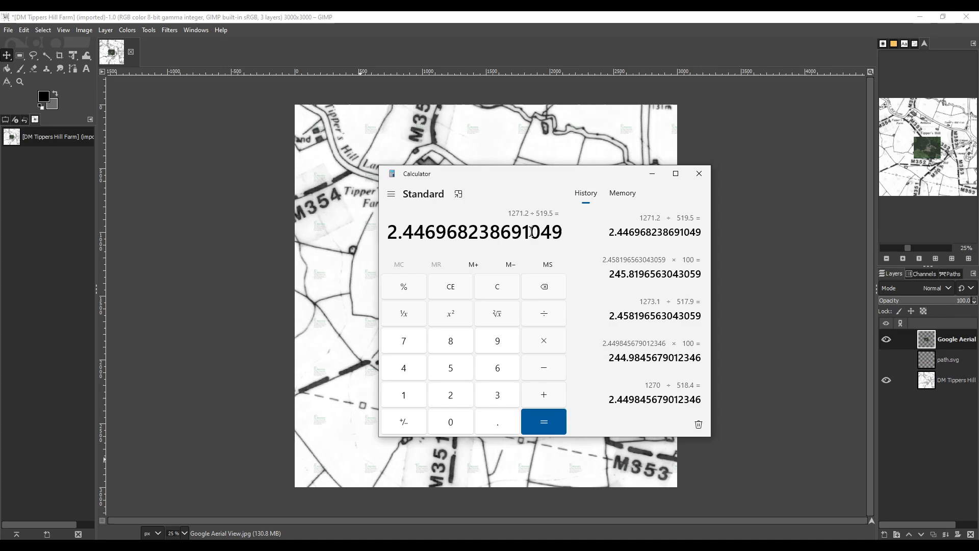
Multiply the ratio by 100 to get the scale percentage, and return to GIMP.
{"action": "left_click", "coordinate": [544, 344]}
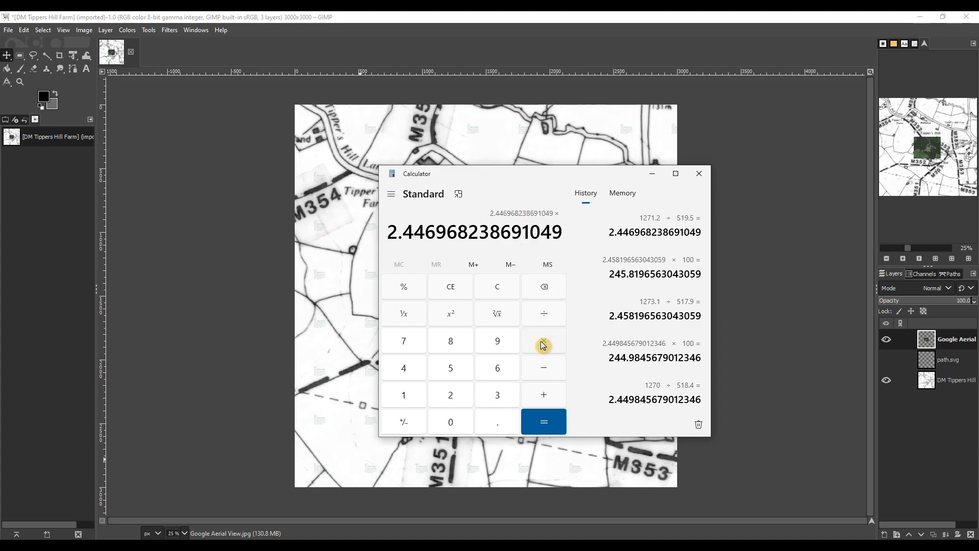
{"action": "left_click", "coordinate": [408, 399]}
{"action": "left_click", "coordinate": [450, 426]}
{"action": "left_click", "coordinate": [451, 426]}
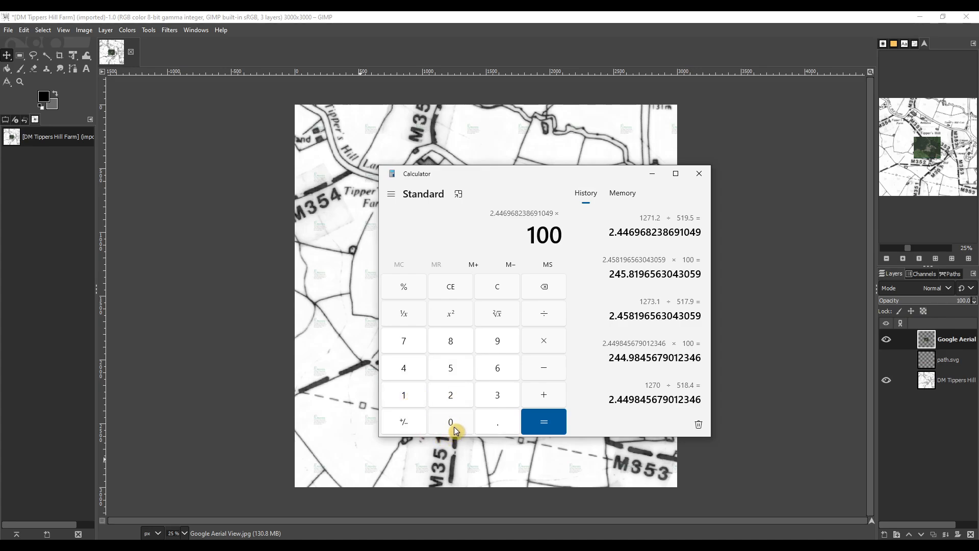
{"action": "left_click", "coordinate": [546, 420]}
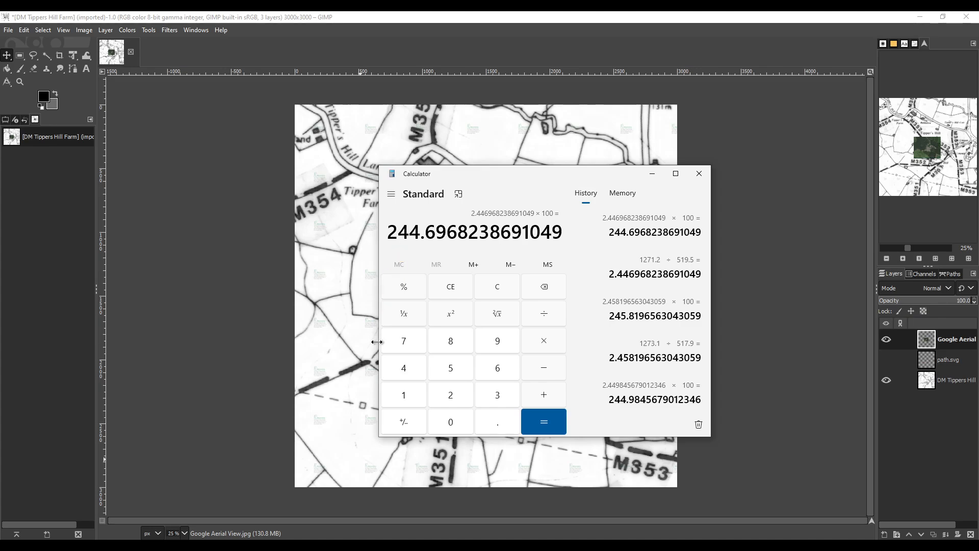
{"action": "left_click", "coordinate": [652, 174]}
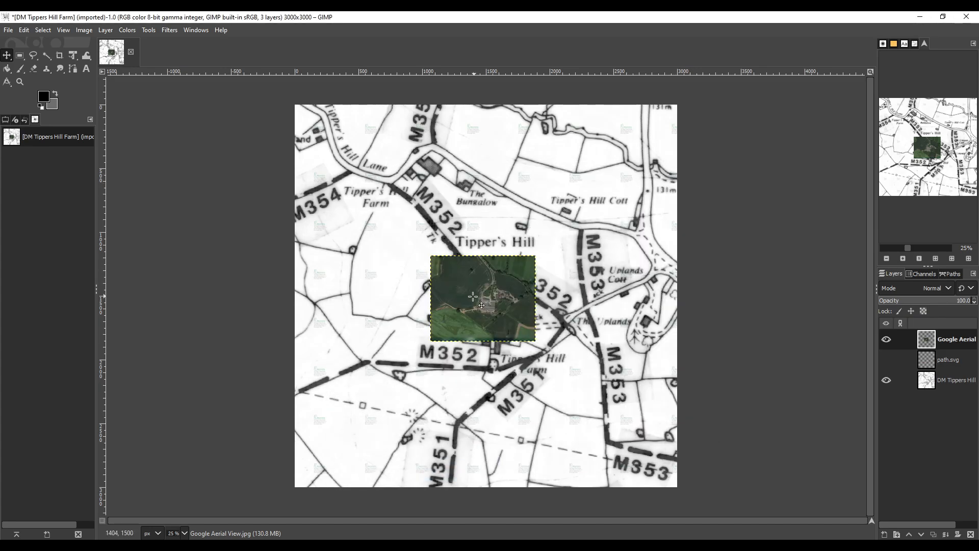
Start scaling the Google Aerial View layer with its size expressed in percent.
{"action": "right_click", "coordinate": [469, 297]}
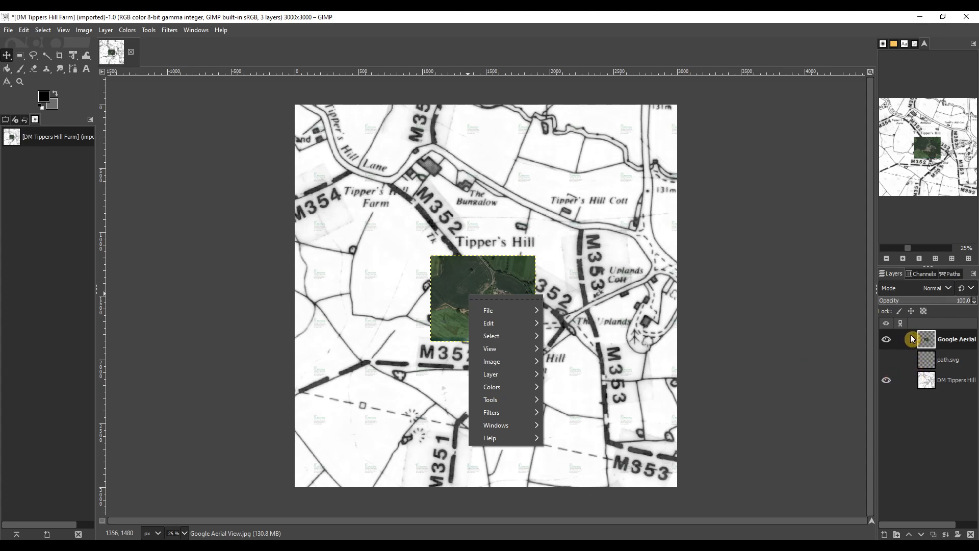
{"action": "mouse_move", "coordinate": [530, 374]}
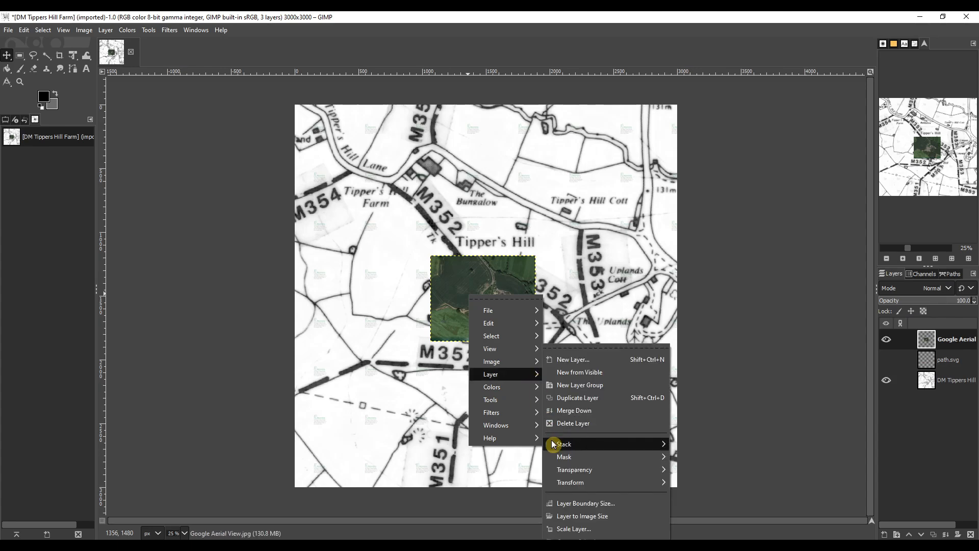
{"action": "left_click", "coordinate": [567, 529]}
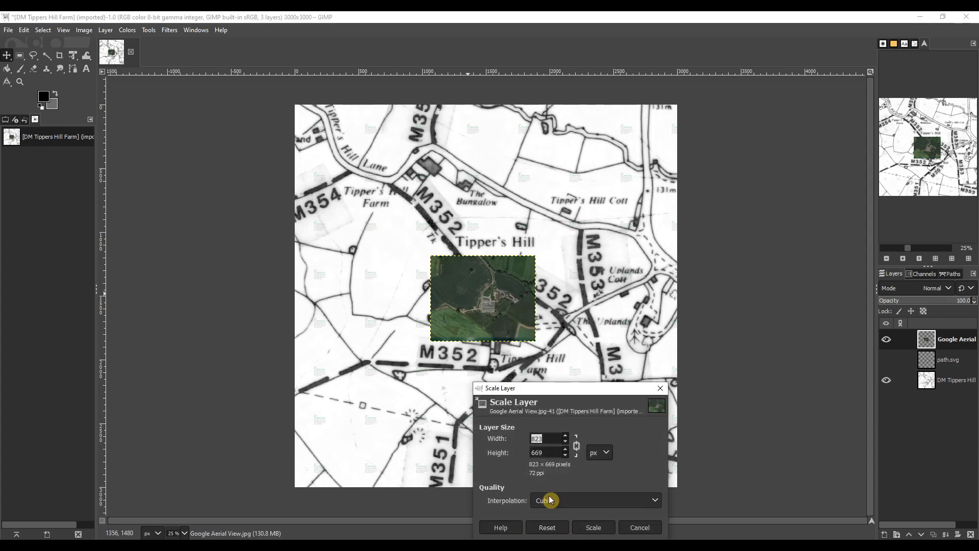
{"action": "left_click", "coordinate": [578, 448]}
{"action": "left_click", "coordinate": [606, 452]}
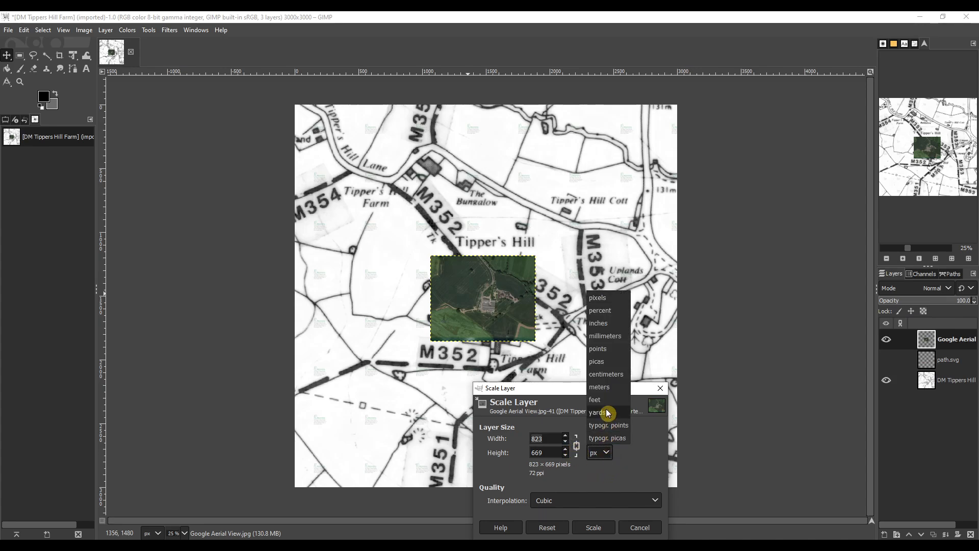
{"action": "left_click", "coordinate": [601, 310]}
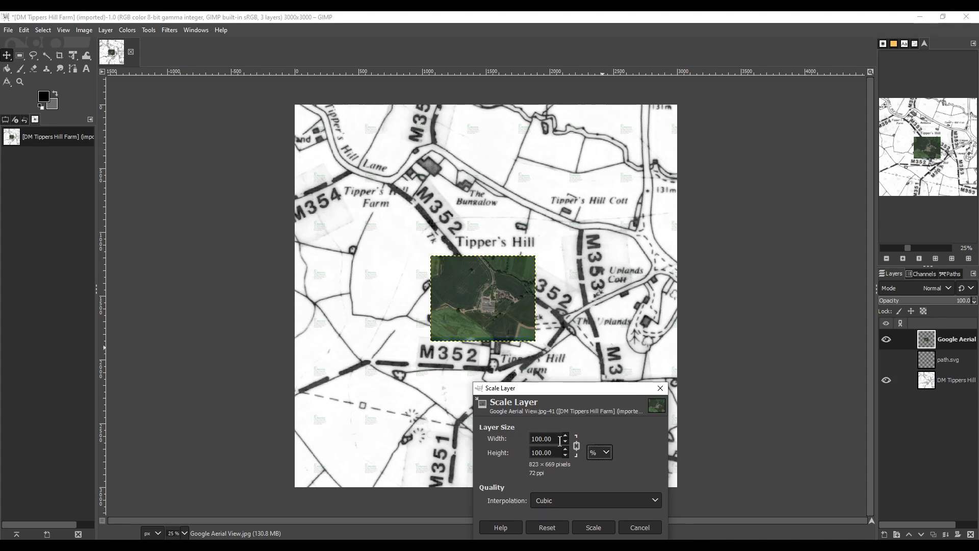
Try a layer width of 3000% with the height kept in proportion.
{"action": "left_click_drag", "start_coordinate": [555, 439], "coordinate": [522, 442]}
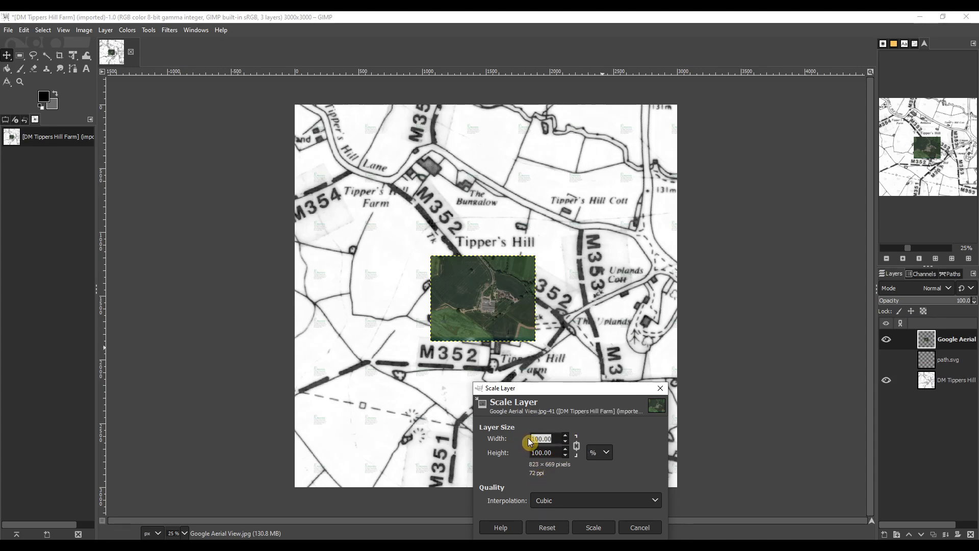
{"action": "type", "text": "3000"}
{"action": "left_click", "coordinate": [555, 450]}
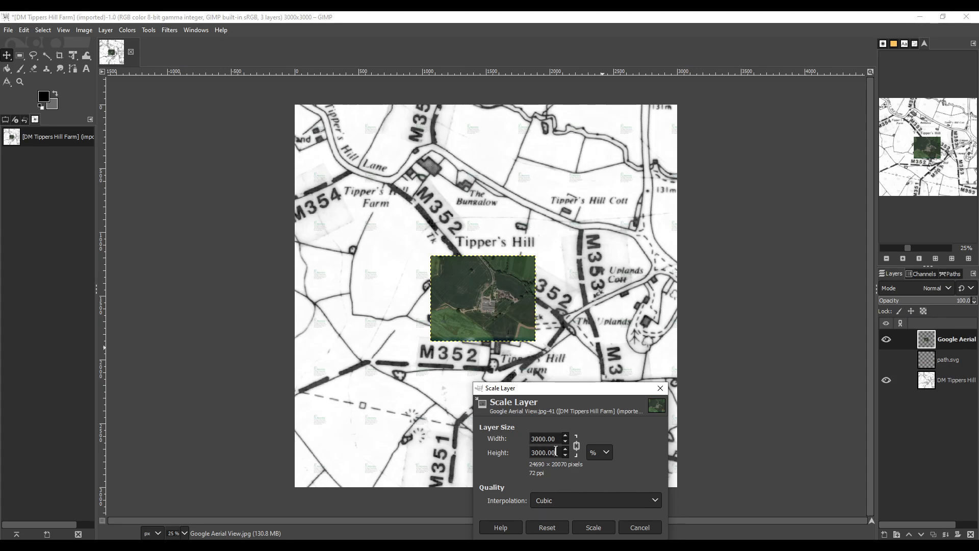
{"action": "left_click", "coordinate": [559, 449]}
Copy the 244.6968238691049 result from Calculator as the layer's width percentage and scale the aerial layer proportionally.
{"action": "key", "text": "alt+Tab"}
{"action": "left_click_drag", "start_coordinate": [386, 232], "coordinate": [561, 240]}
{"action": "key", "text": "ctrl+c"}
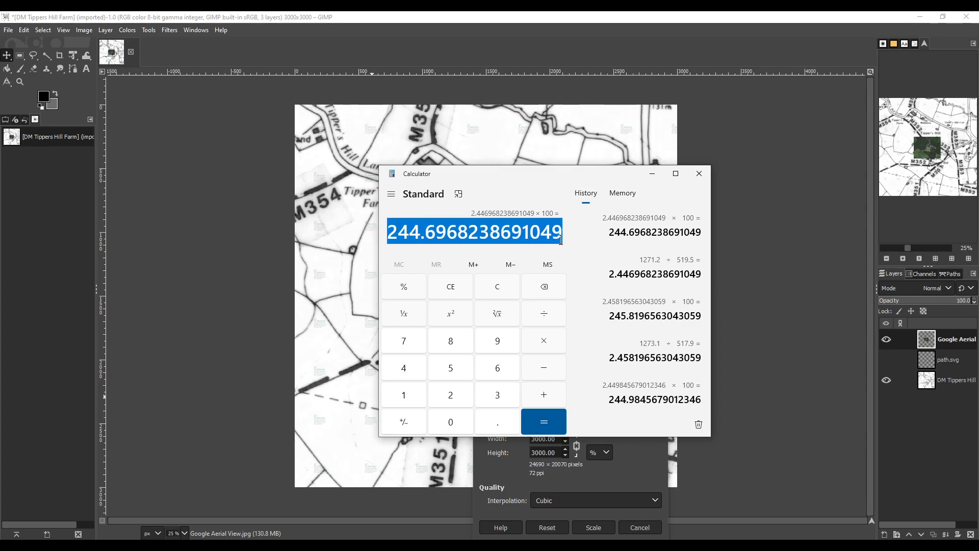
{"action": "left_click", "coordinate": [559, 452]}
{"action": "left_click_drag", "start_coordinate": [556, 438], "coordinate": [530, 439]}
{"action": "key", "text": "ctrl+v"}
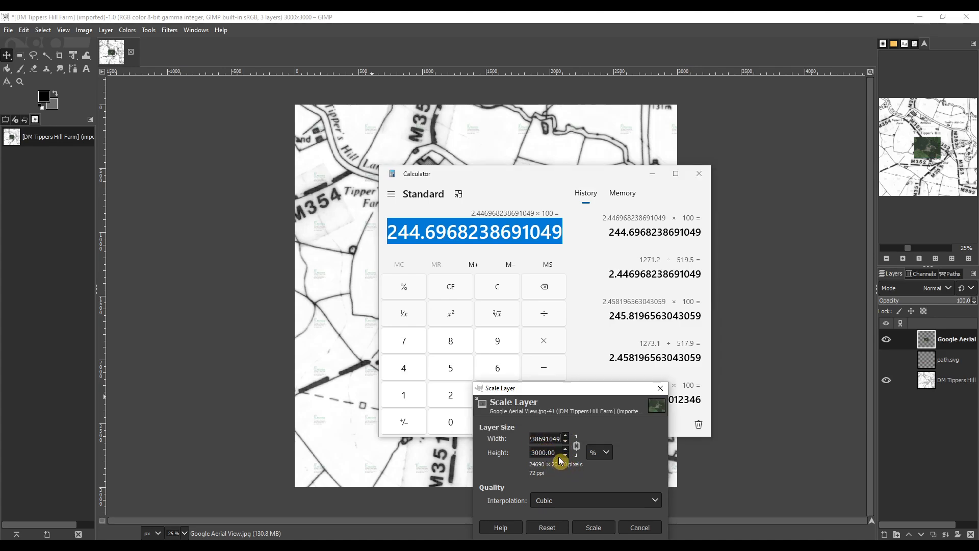
{"action": "left_click", "coordinate": [555, 453]}
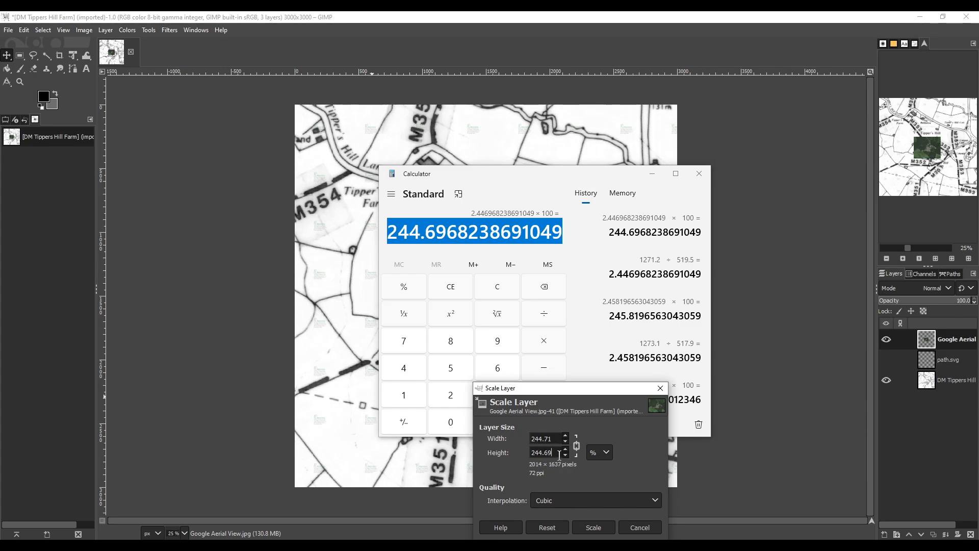
{"action": "left_click", "coordinate": [592, 530]}
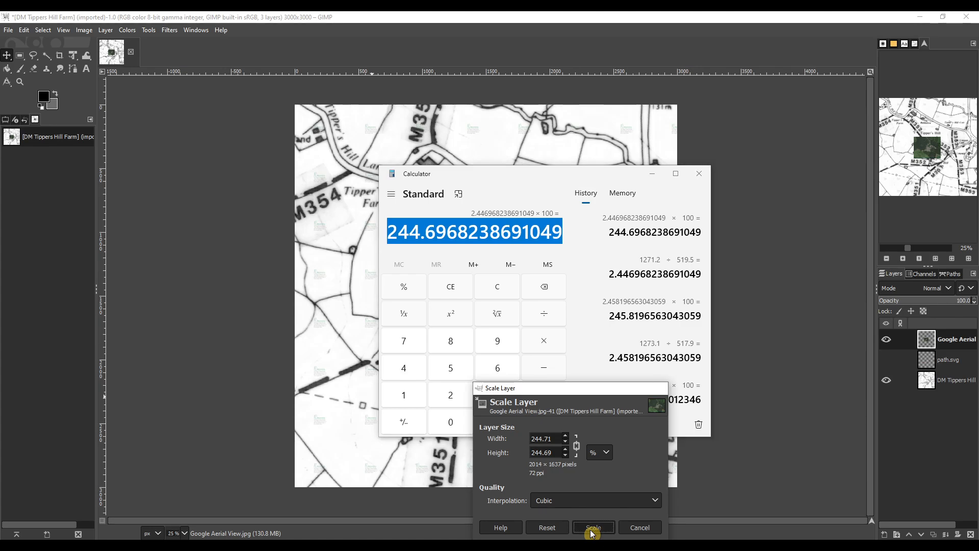
{"action": "left_click", "coordinate": [653, 178]}
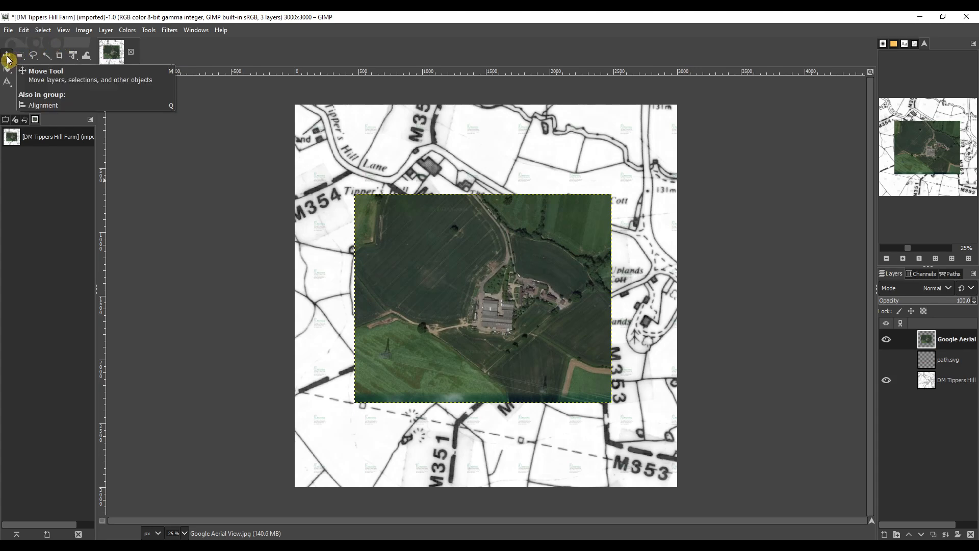
Move the scaled aerial photo over the map's pylon symbols and lower its layer opacity so the map shows through.
{"action": "left_click_drag", "start_coordinate": [437, 267], "coordinate": [414, 314]}
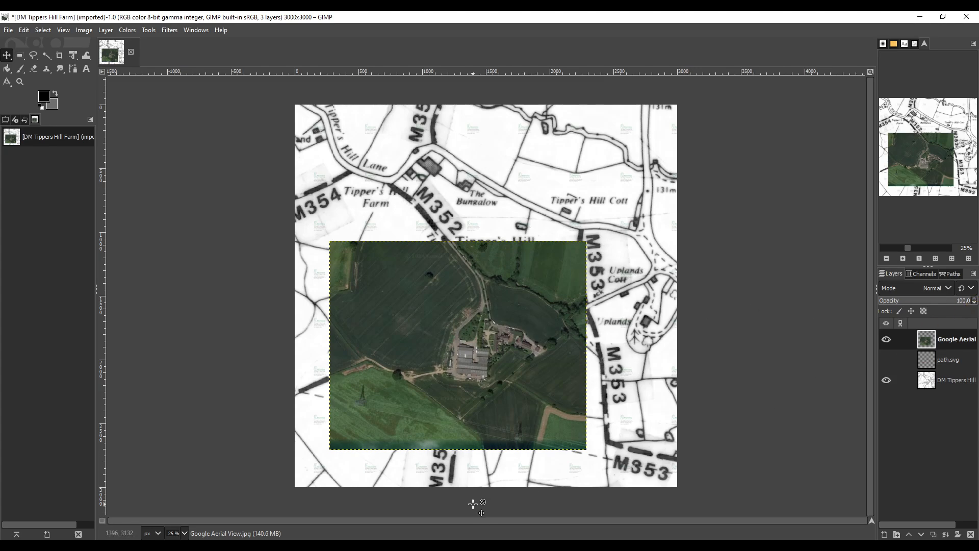
{"action": "left_click", "coordinate": [185, 532]}
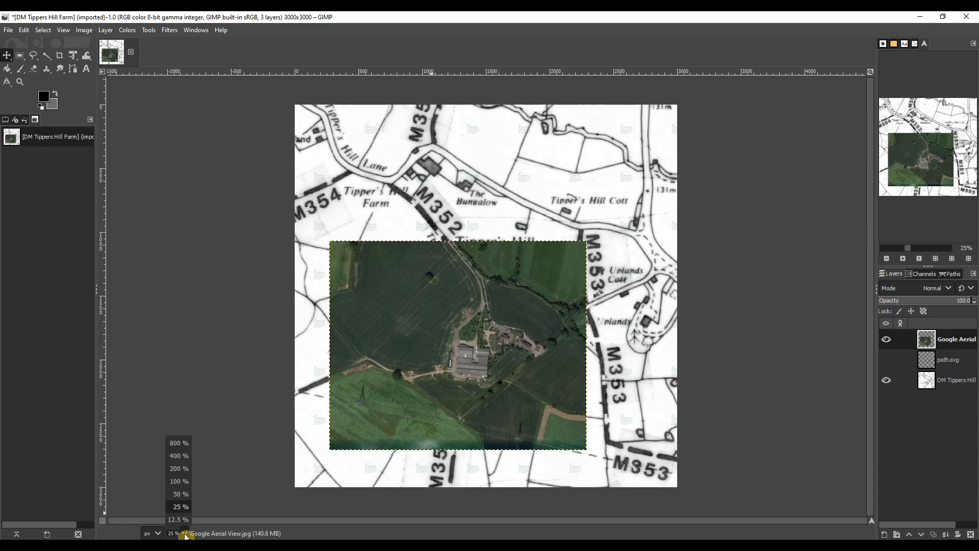
{"action": "left_click", "coordinate": [181, 481]}
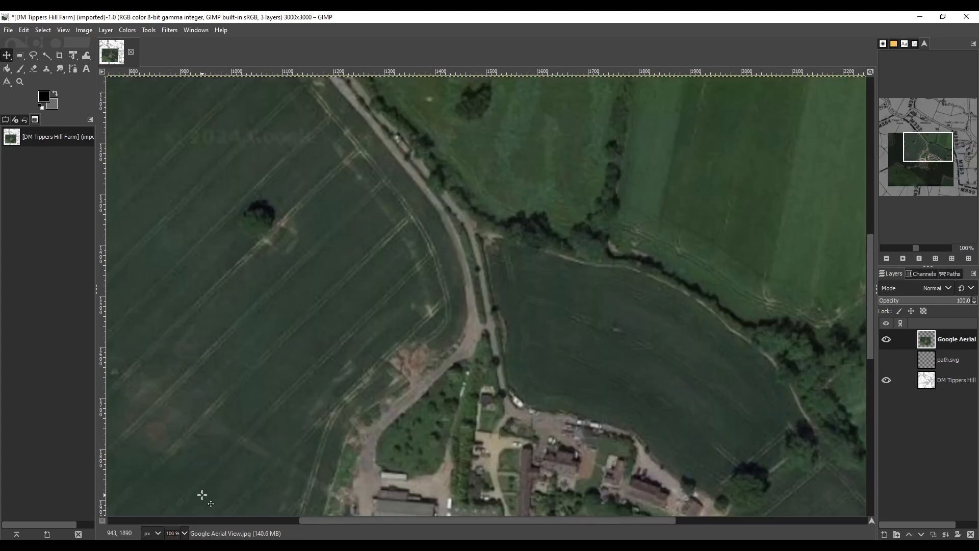
{"action": "left_click", "coordinate": [185, 532]}
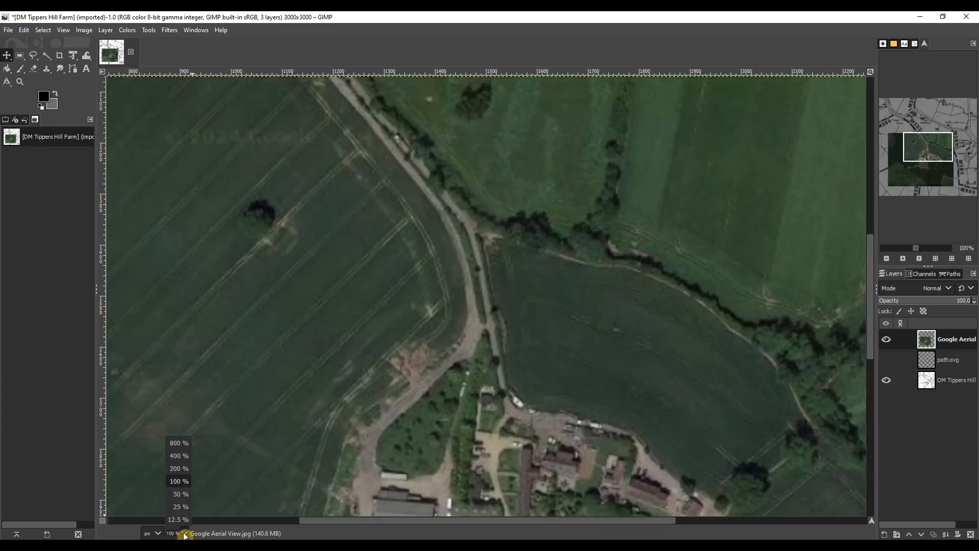
{"action": "left_click", "coordinate": [180, 495]}
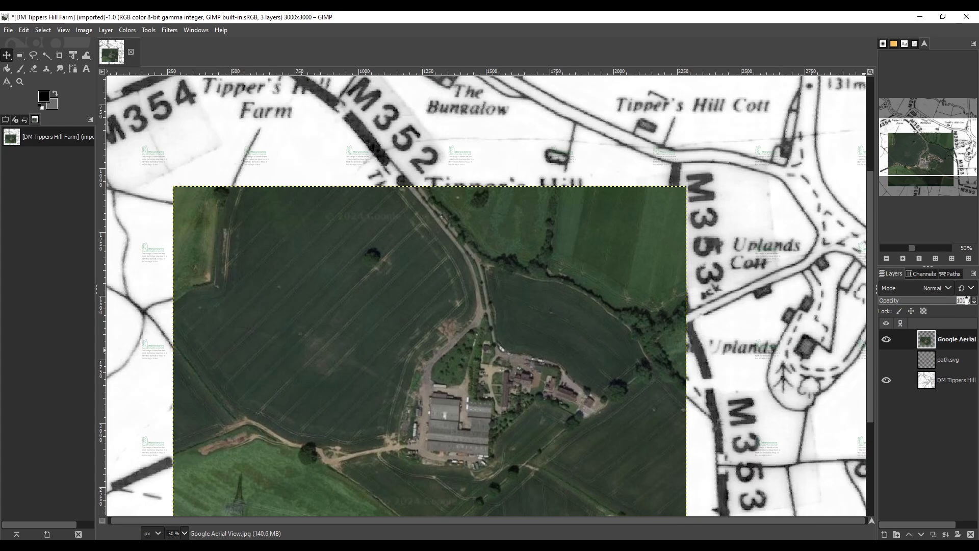
{"action": "left_click_drag", "start_coordinate": [967, 302], "coordinate": [958, 300]}
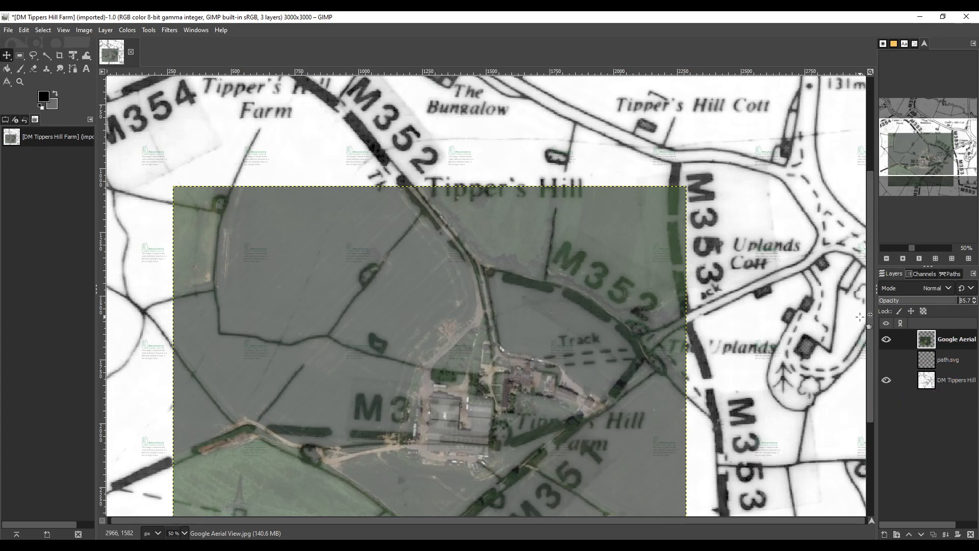
Reorder the layers so path.svg sits above the Google Aerial View layer.
{"action": "left_click_drag", "start_coordinate": [867, 318], "coordinate": [861, 380]}
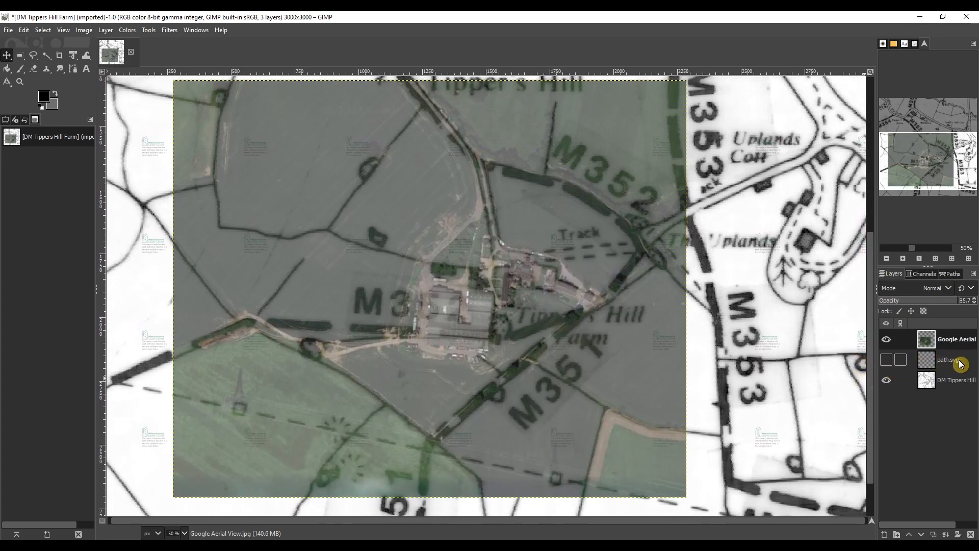
{"action": "left_click_drag", "start_coordinate": [960, 363], "coordinate": [972, 336]}
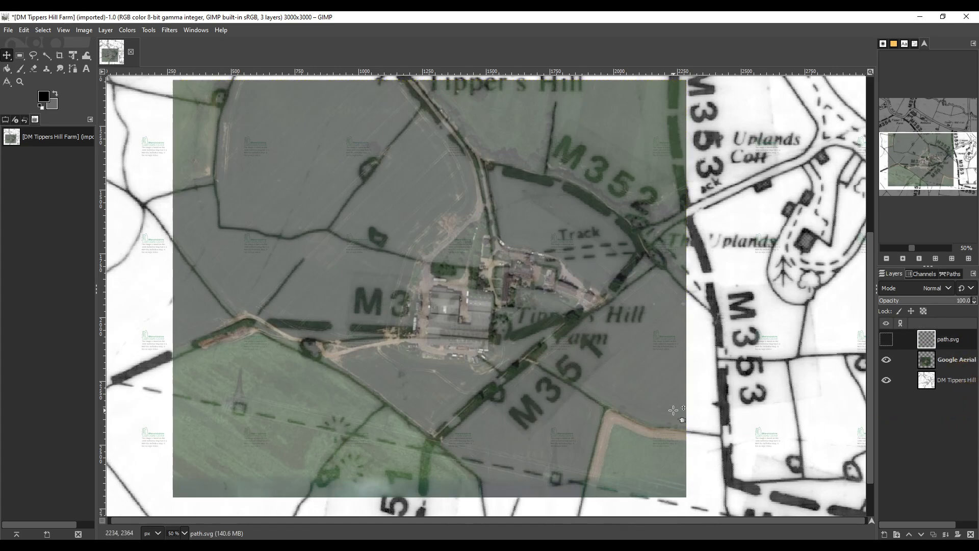
{"action": "left_click_drag", "start_coordinate": [870, 396], "coordinate": [870, 389]}
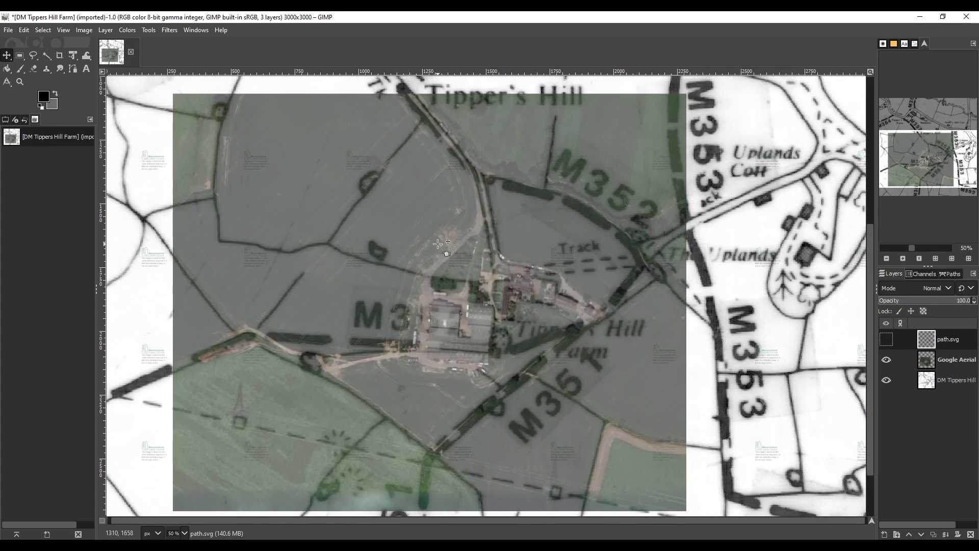
Nudge the semi-transparent aerial photo until its tracks and field boundaries line up with those on the map.
{"action": "mouse_move", "coordinate": [434, 239]}
{"action": "left_mouse_down"}
{"action": "mouse_move", "coordinate": [425, 245]}
{"action": "mouse_move", "coordinate": [432, 240]}
{"action": "left_mouse_up"}
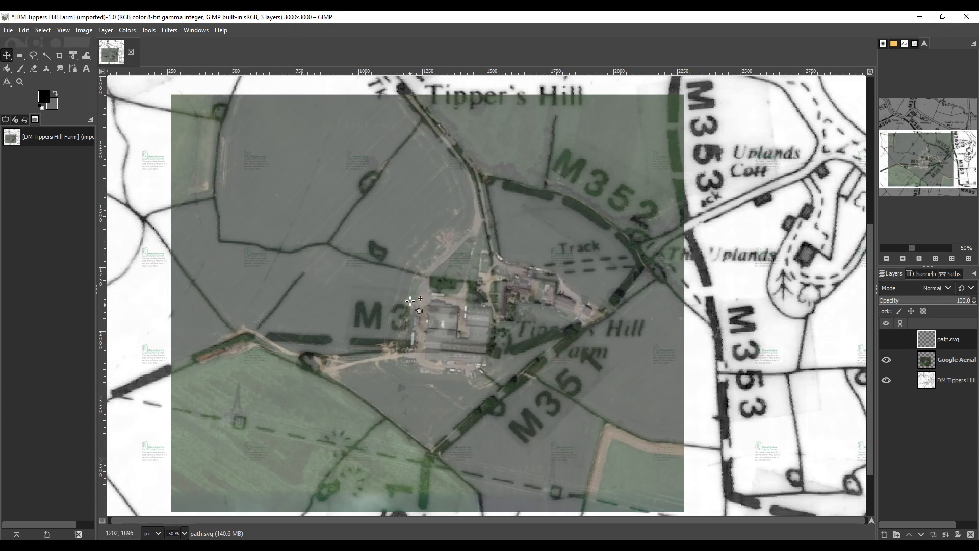
{"action": "mouse_move", "coordinate": [413, 222]}
{"action": "left_mouse_down"}
{"action": "mouse_move", "coordinate": [428, 223]}
{"action": "mouse_move", "coordinate": [417, 224]}
{"action": "left_mouse_up"}
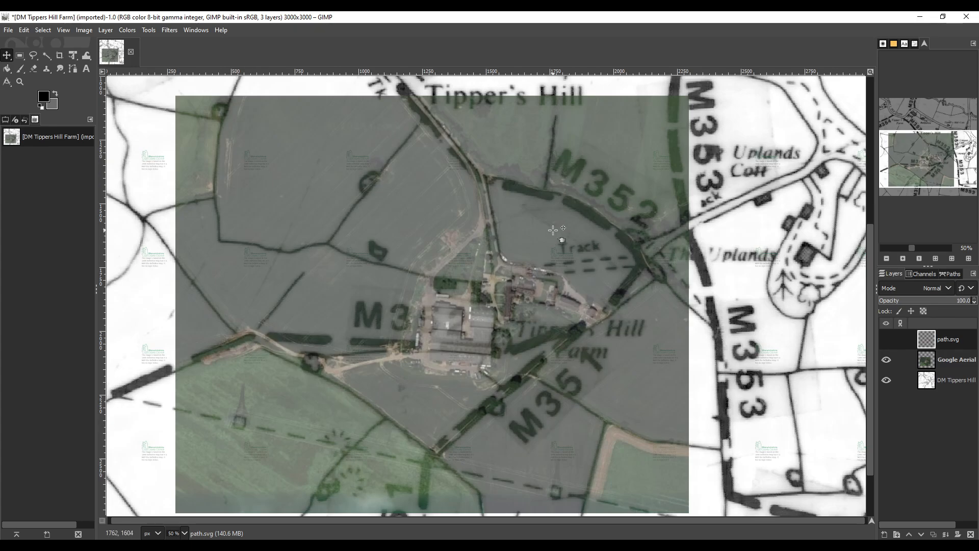
{"action": "left_click_drag", "start_coordinate": [553, 229], "coordinate": [555, 233]}
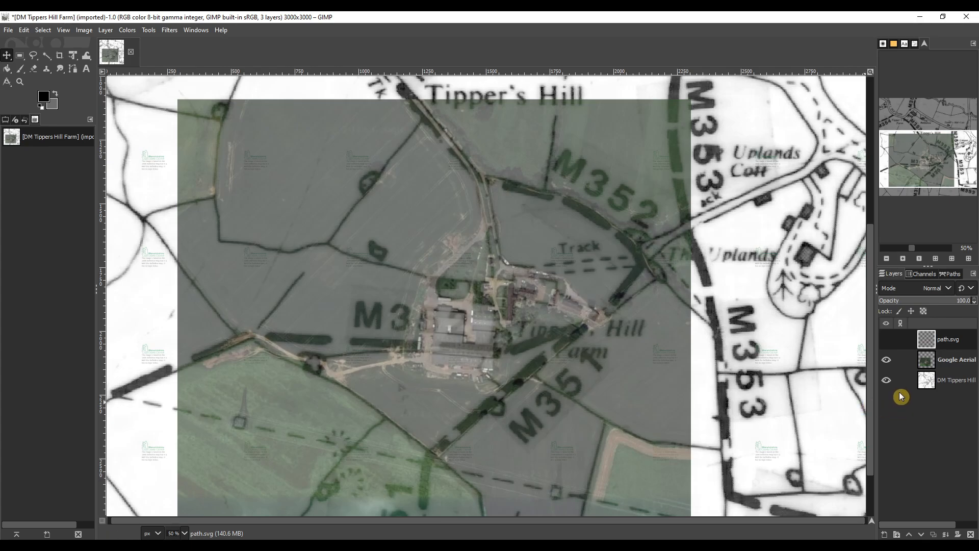
Hide the map layer and display the path.svg line over the Google Aerial View layer at 100% opacity.
{"action": "left_click", "coordinate": [887, 381]}
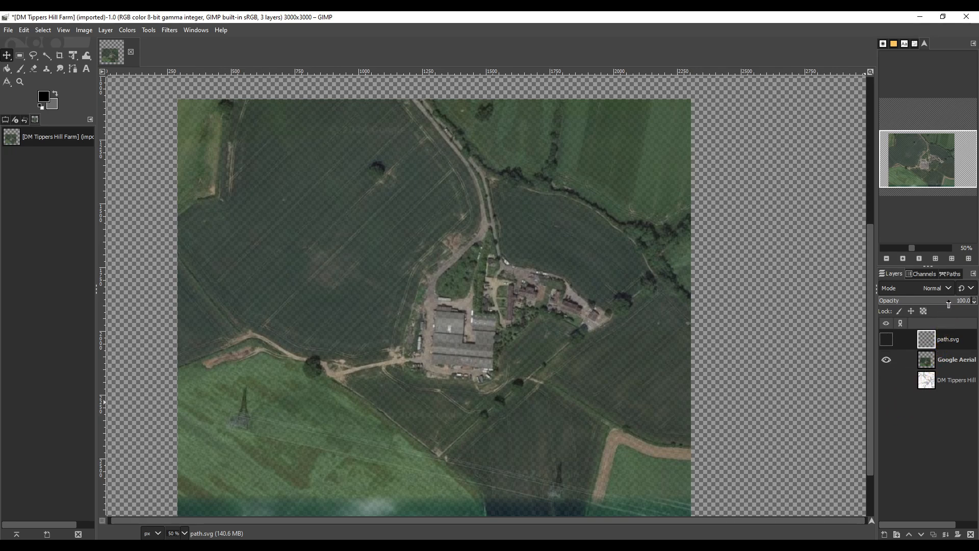
{"action": "left_click", "coordinate": [968, 361]}
{"action": "left_click", "coordinate": [969, 301]}
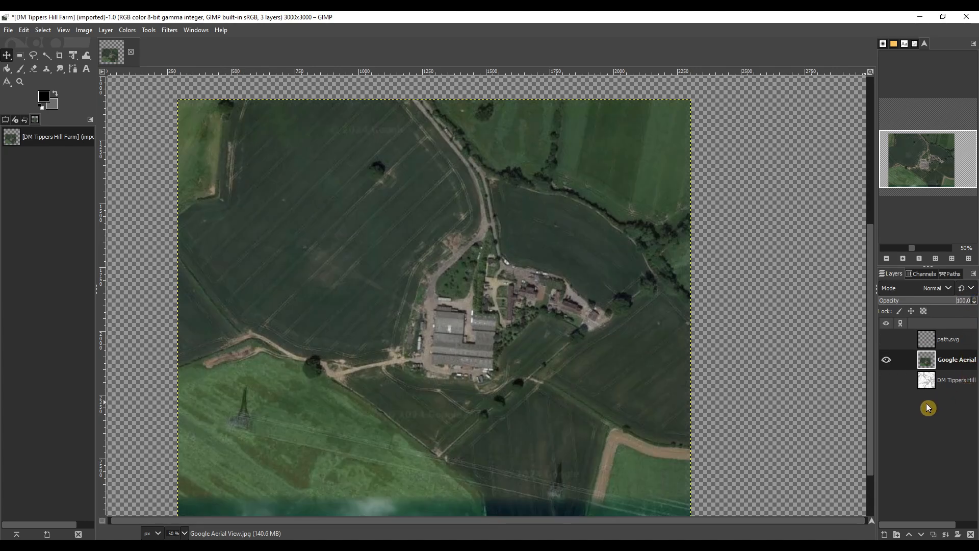
{"action": "left_click", "coordinate": [886, 339]}
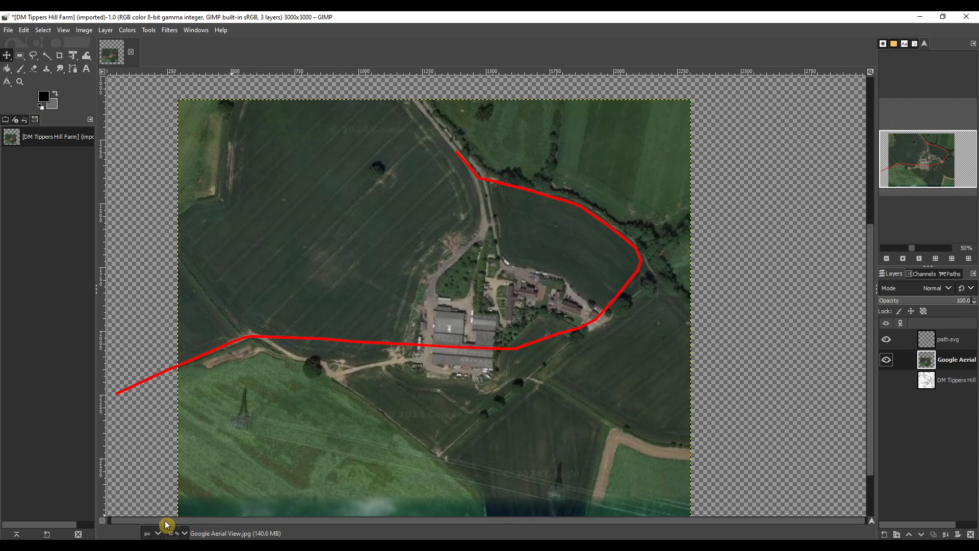
Nudge the aerial photo a few pixels west at 100% zoom to fit the red path at the farm's eastern end.
{"action": "left_click", "coordinate": [186, 533]}
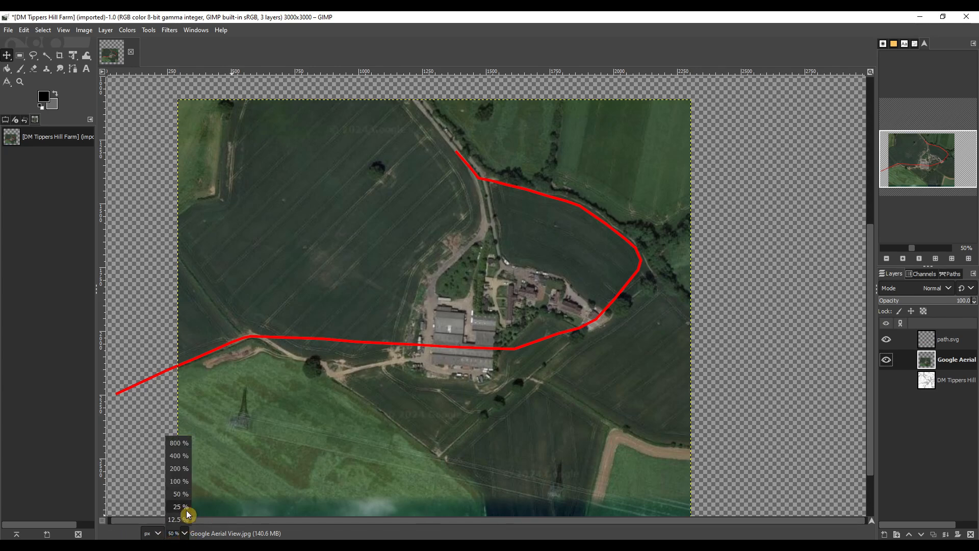
{"action": "left_click", "coordinate": [178, 480]}
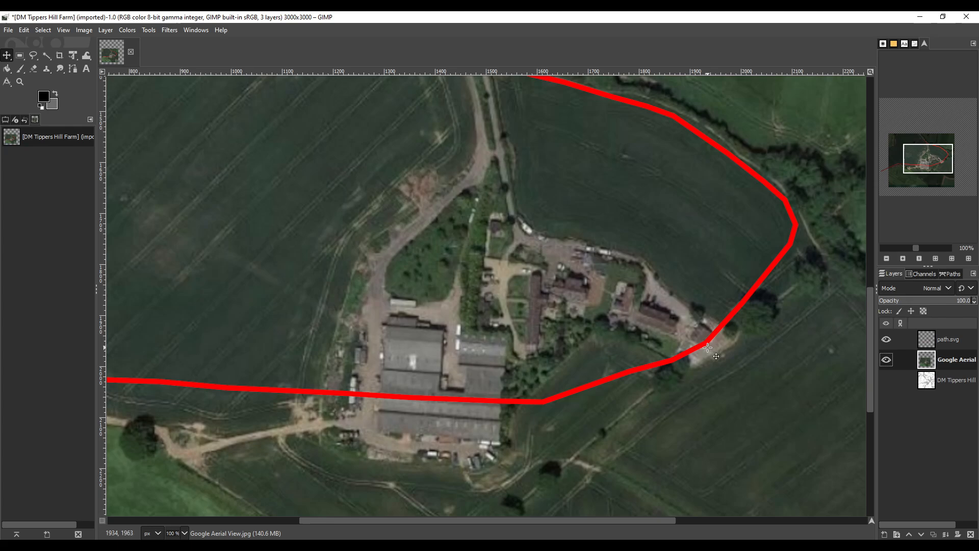
{"action": "left_click", "coordinate": [742, 402]}
{"action": "left_click_drag", "start_coordinate": [741, 402], "coordinate": [737, 404]}
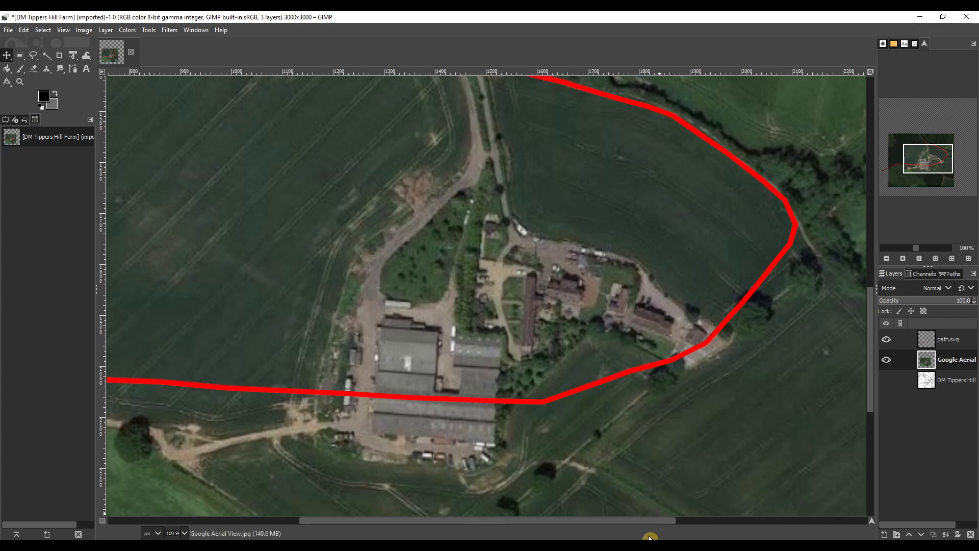
Adjust the aerial photo's position by a few pixels, comparing it with the red path north of the farm and beside the eastern buildings.
{"action": "mouse_move", "coordinate": [649, 522]}
{"action": "left_mouse_down"}
{"action": "mouse_move", "coordinate": [491, 529]}
{"action": "mouse_move", "coordinate": [647, 524]}
{"action": "left_mouse_up"}
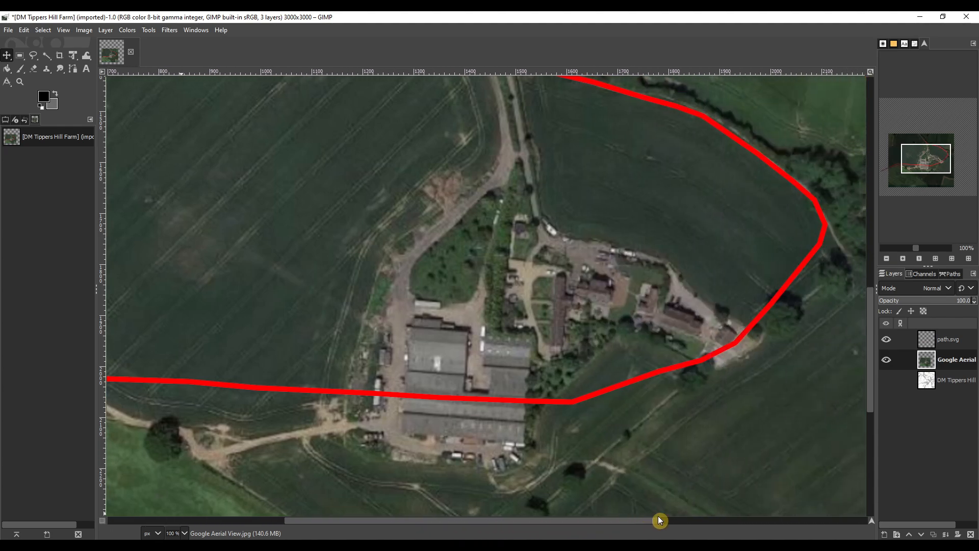
{"action": "left_click_drag", "start_coordinate": [870, 392], "coordinate": [875, 364]}
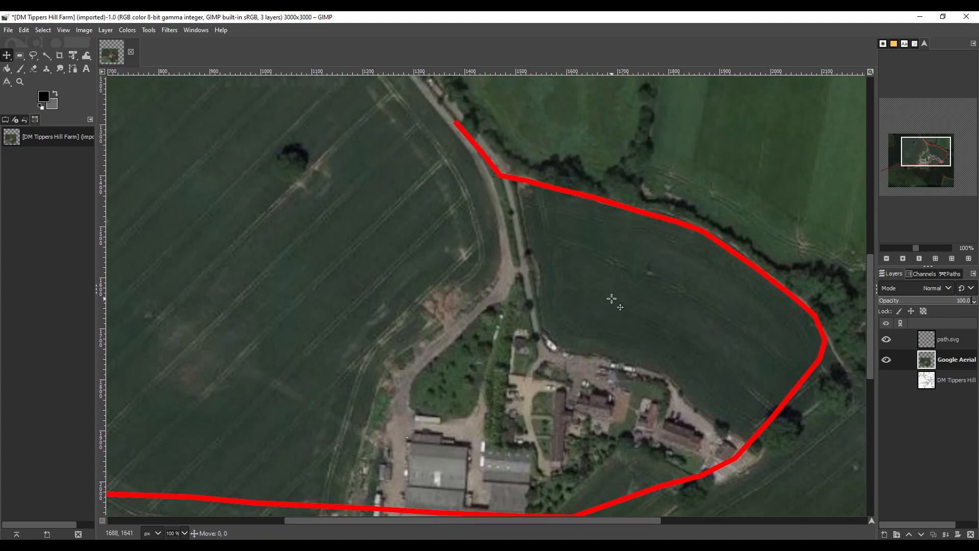
{"action": "left_click_drag", "start_coordinate": [611, 298], "coordinate": [606, 303]}
{"action": "left_click_drag", "start_coordinate": [869, 366], "coordinate": [865, 399]}
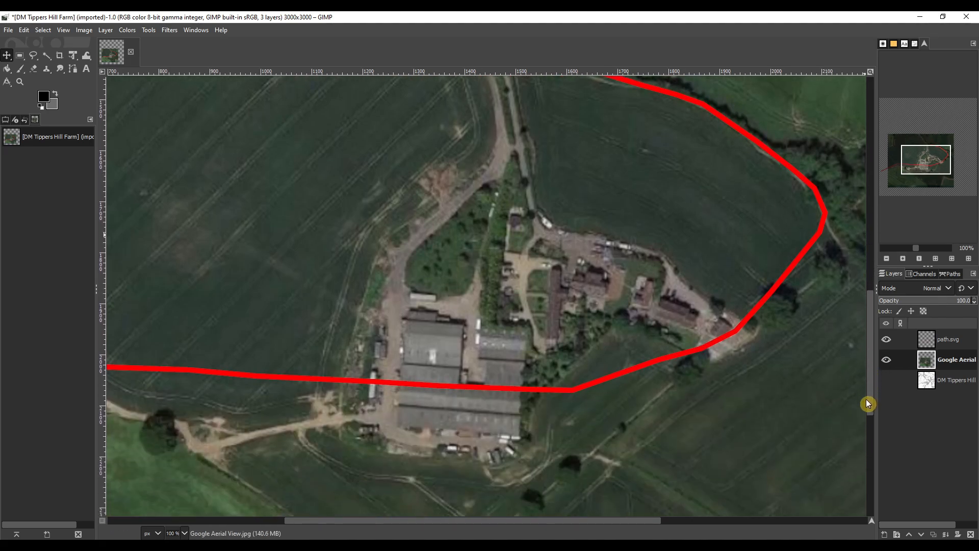
{"action": "left_click_drag", "start_coordinate": [718, 417], "coordinate": [723, 412]}
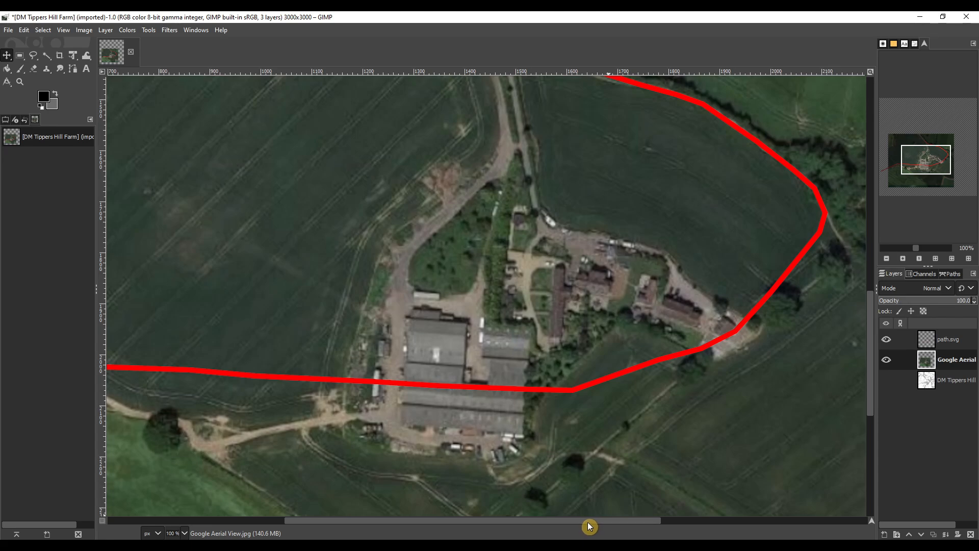
Fine-tune the aerial photo a few pixels west, checking the red path against the western track and the lane north of the farm.
{"action": "left_click_drag", "start_coordinate": [588, 521], "coordinate": [507, 528]}
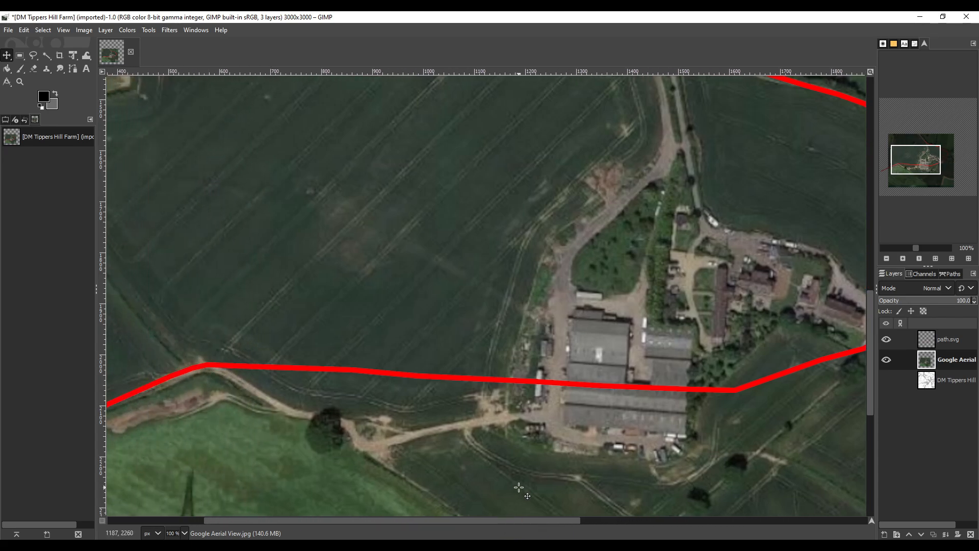
{"action": "left_click_drag", "start_coordinate": [519, 487], "coordinate": [516, 485]}
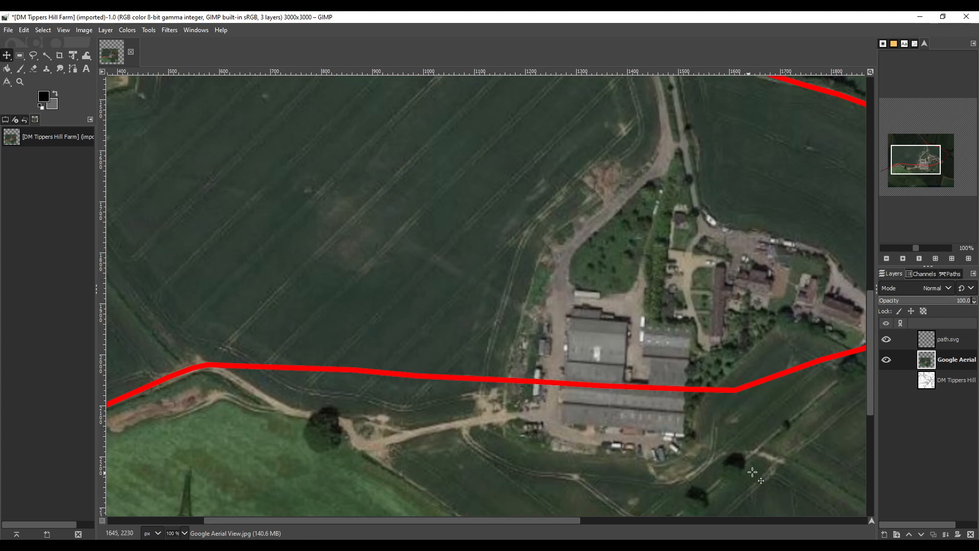
{"action": "left_click_drag", "start_coordinate": [871, 410], "coordinate": [873, 369]}
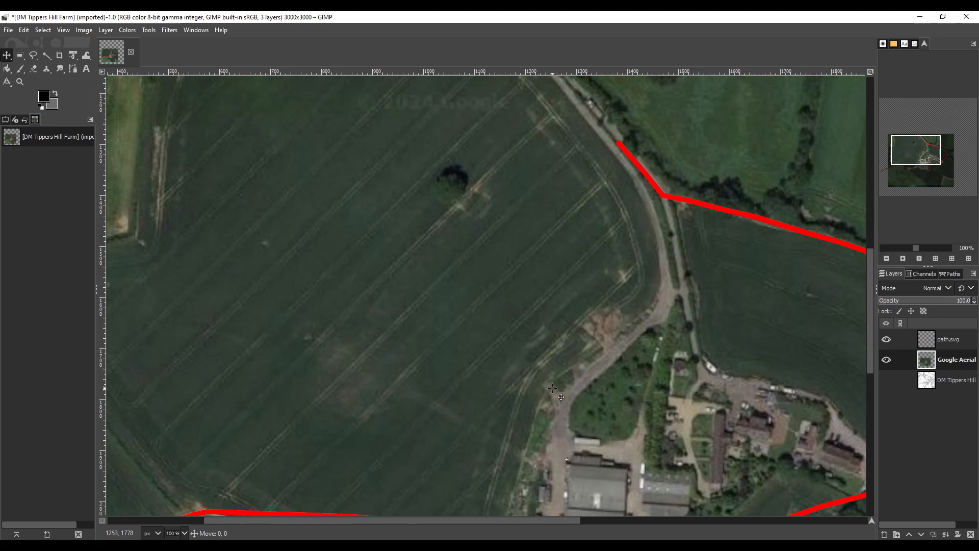
{"action": "left_click_drag", "start_coordinate": [552, 388], "coordinate": [550, 388]}
{"action": "left_click_drag", "start_coordinate": [490, 520], "coordinate": [432, 523]}
{"action": "left_click_drag", "start_coordinate": [873, 366], "coordinate": [869, 404]}
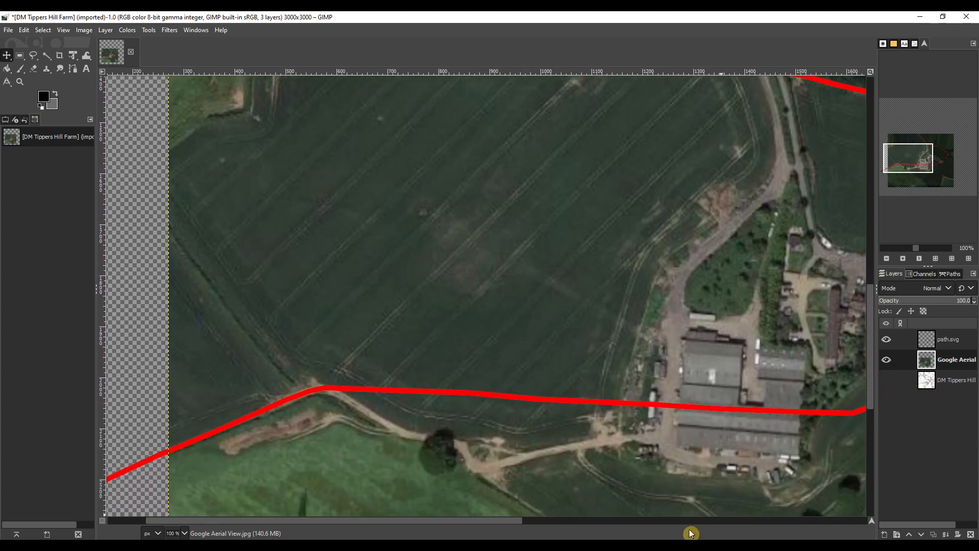
{"action": "left_click_drag", "start_coordinate": [516, 520], "coordinate": [653, 528]}
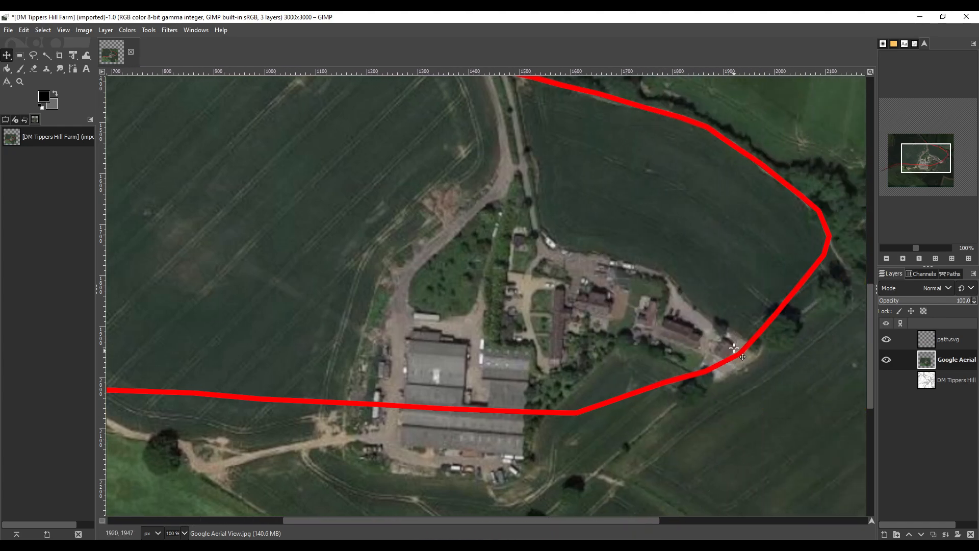